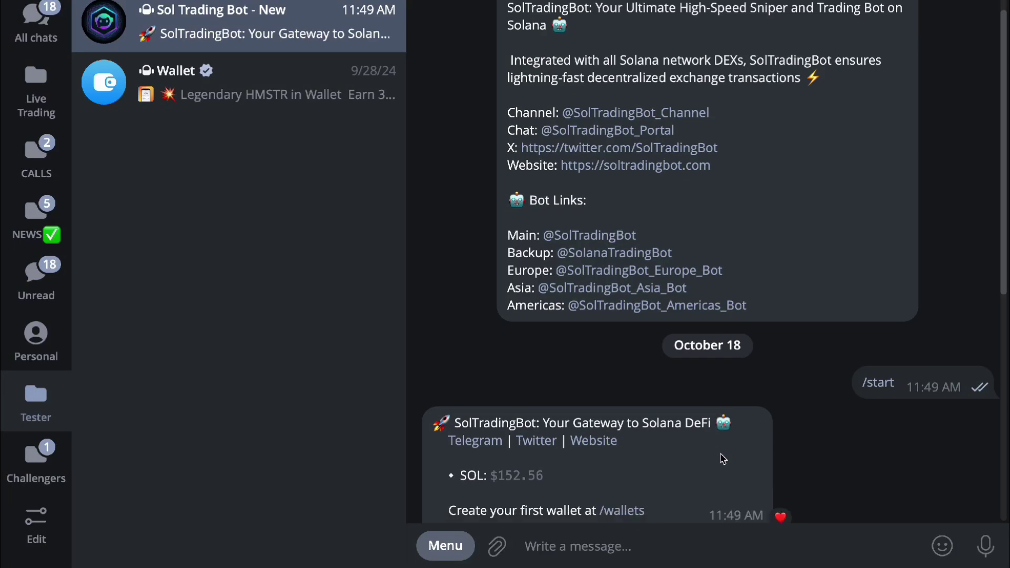
Step: Open the bot's /wallets section from its welcome message and generate one new wallet
scroll(721, 460, "up", 1)
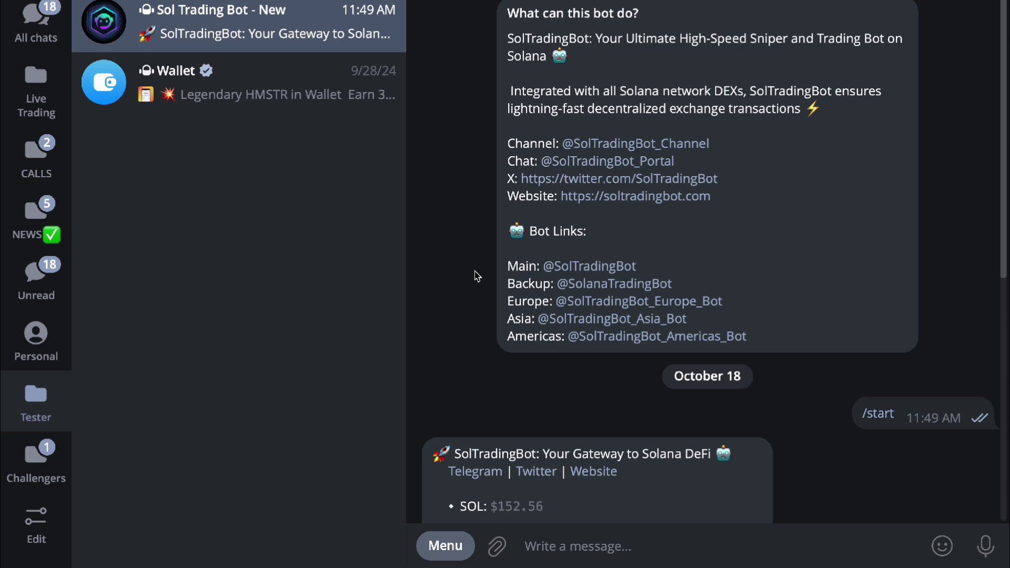
scroll(478, 268, "down", 2)
scroll(479, 268, "up", 2)
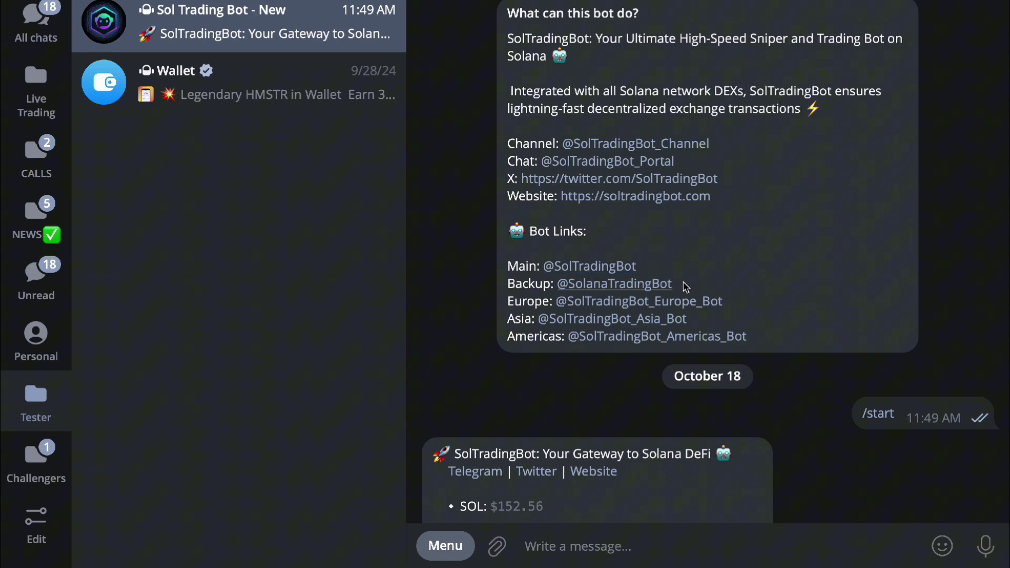
scroll(744, 368, "down", 5)
scroll(789, 316, "up", 1)
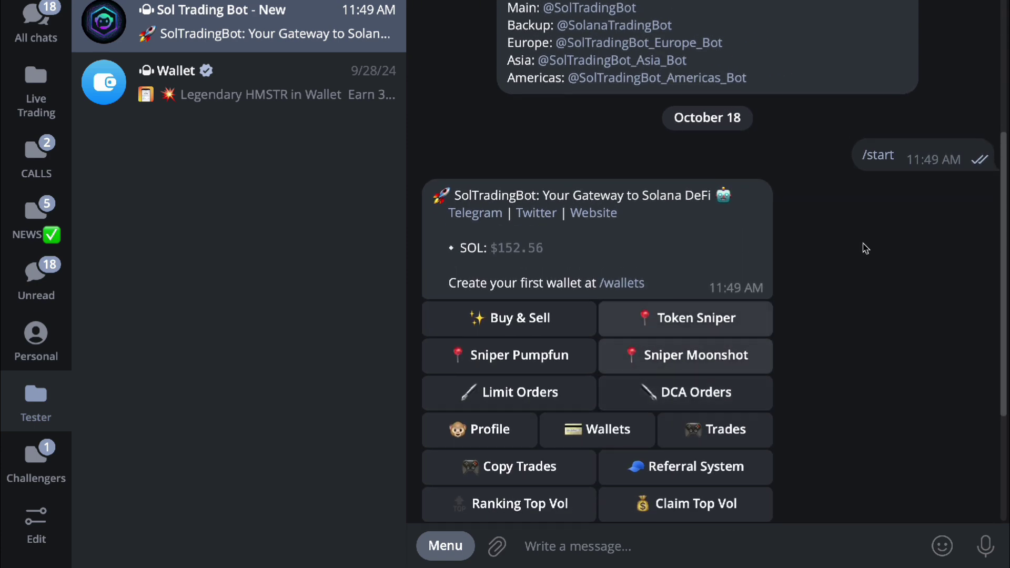
scroll(892, 173, "down", 3)
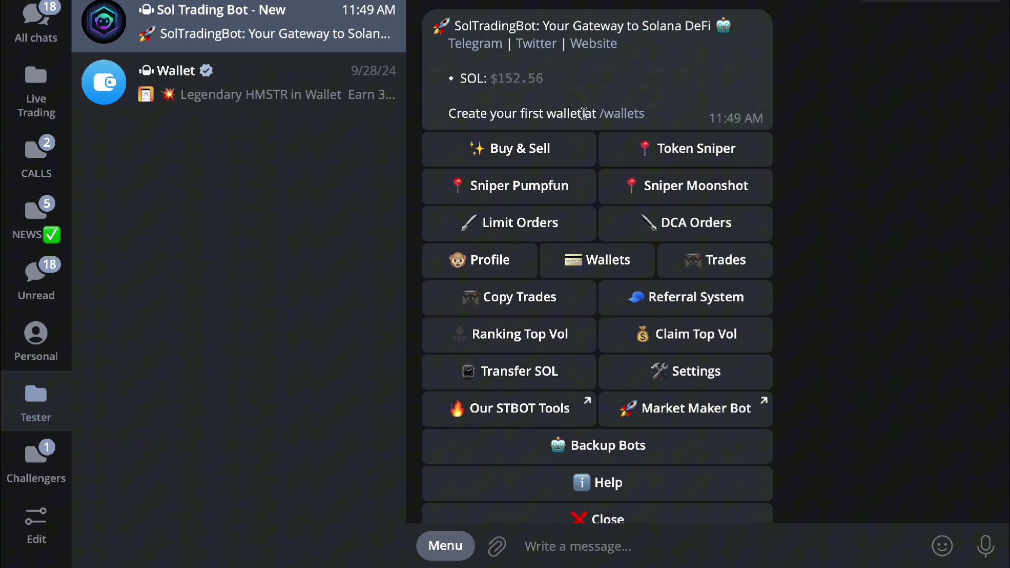
left_click(621, 115)
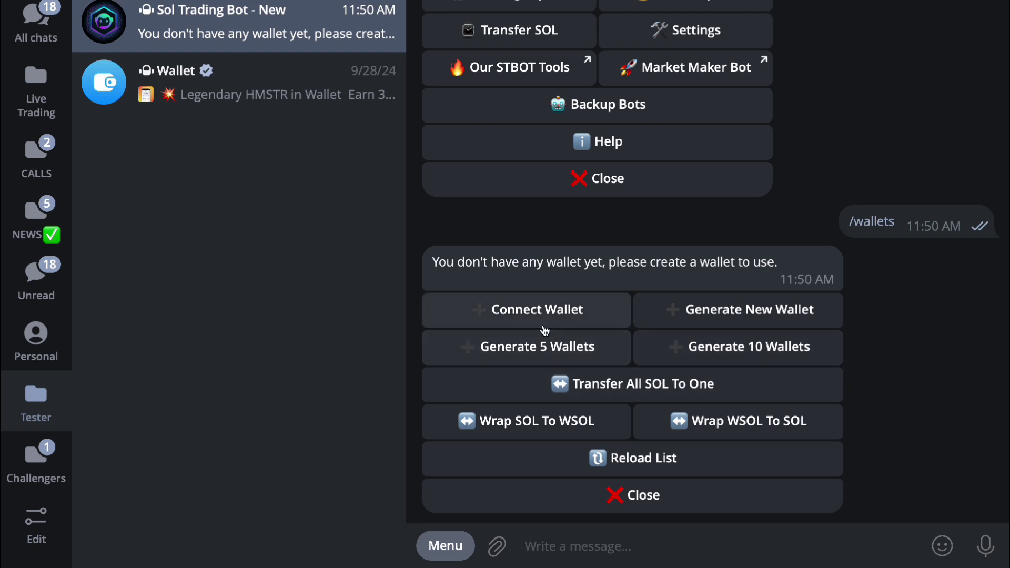
left_click(681, 321)
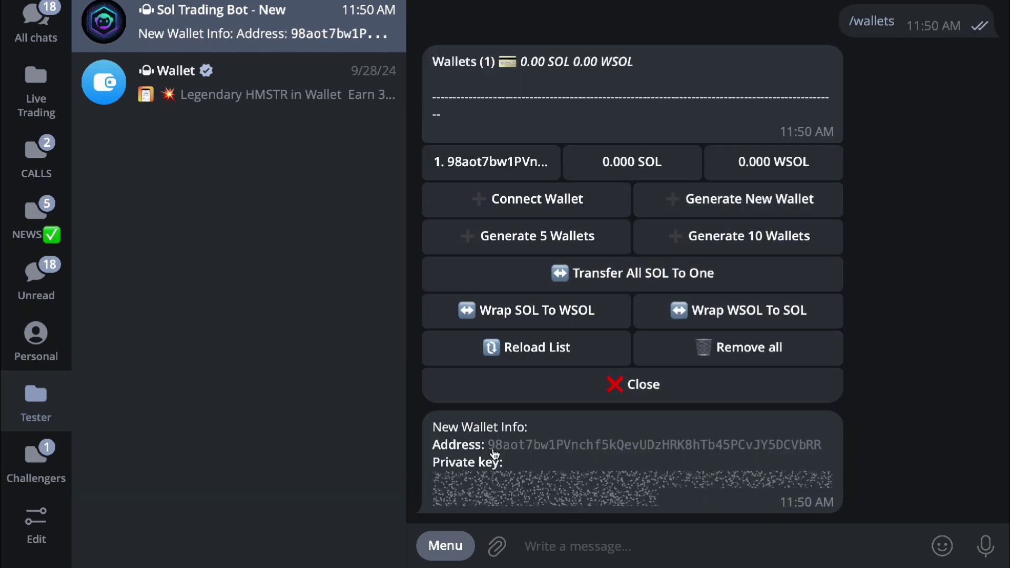
Step: Examine the wallet management options and the new wallet's address and private key message
scroll(523, 453, "up", 1)
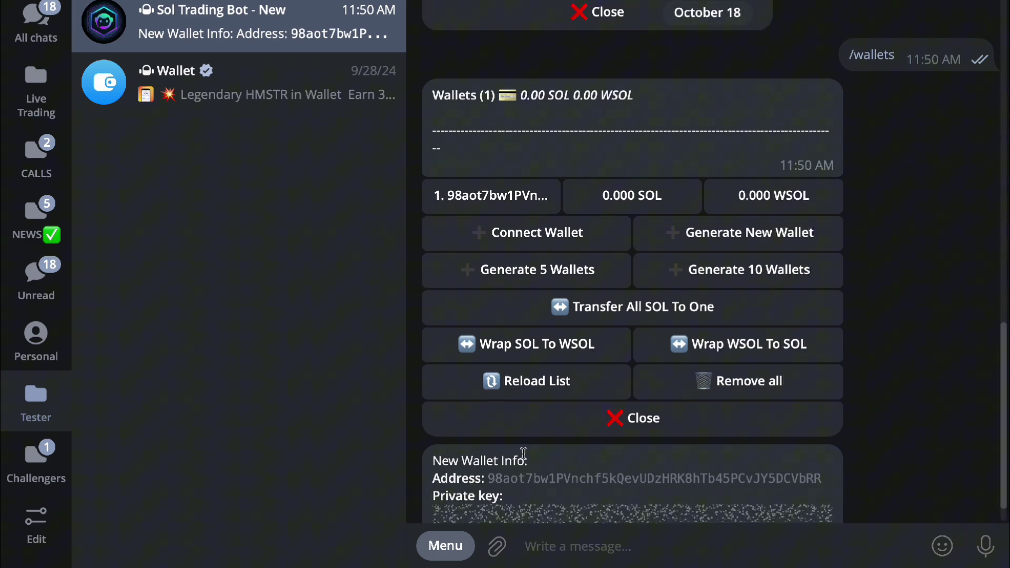
scroll(523, 453, "down", 1)
double_click(506, 452)
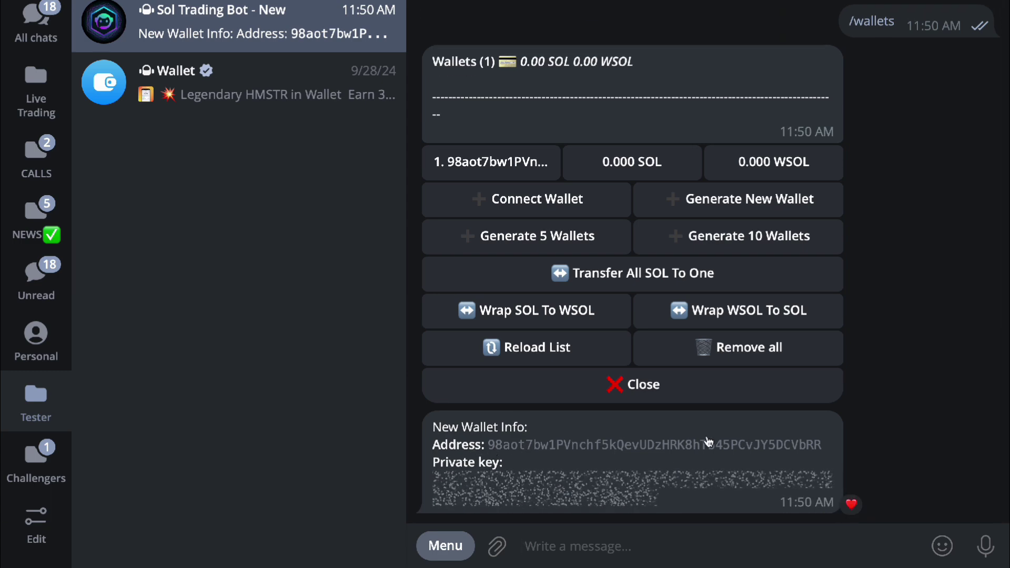
scroll(855, 443, "up", 2)
scroll(855, 443, "down", 2)
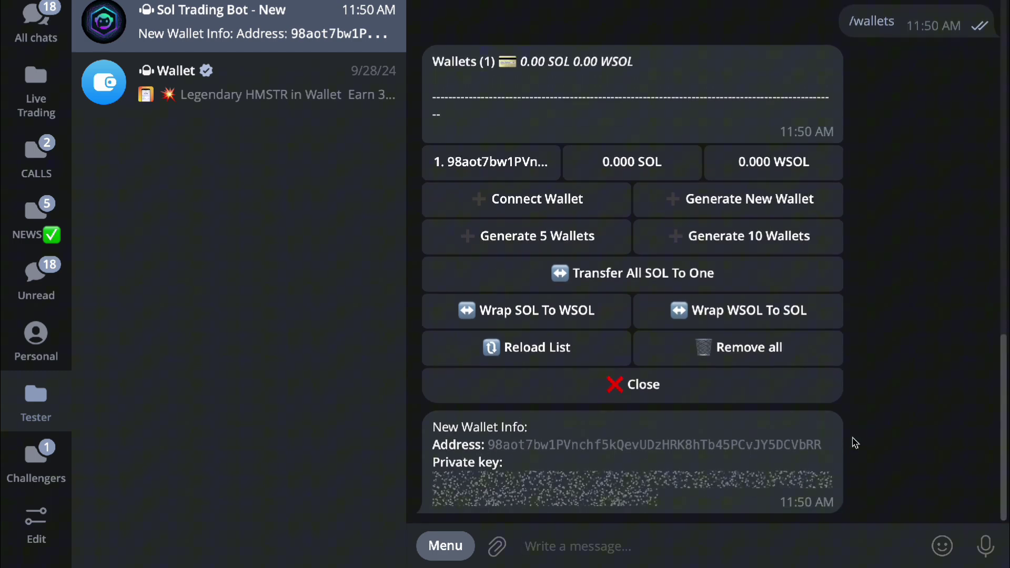
scroll(854, 443, "up", 2)
scroll(855, 443, "up", 2)
scroll(852, 442, "down", 3)
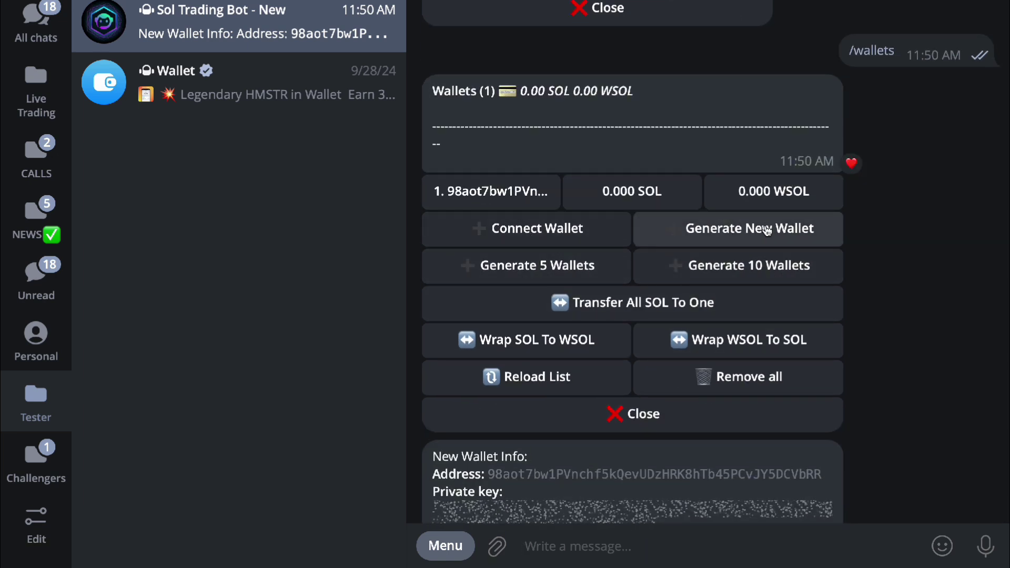
scroll(767, 231, "up", 1)
scroll(644, 429, "down", 2)
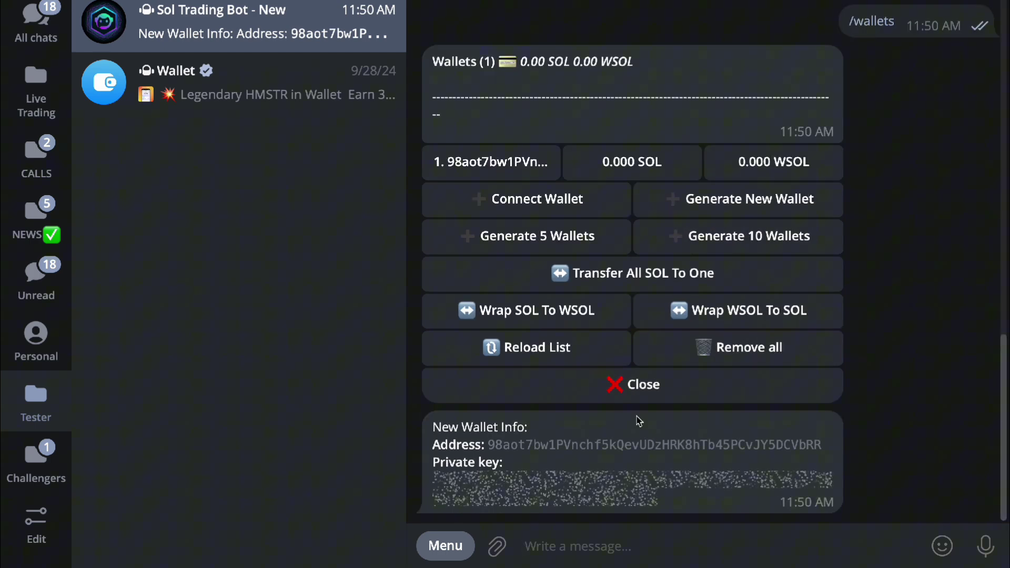
Step: Close the wallet list and start Buy & Sell from the bot's main menu
left_click(608, 383)
scroll(611, 398, "up", 1)
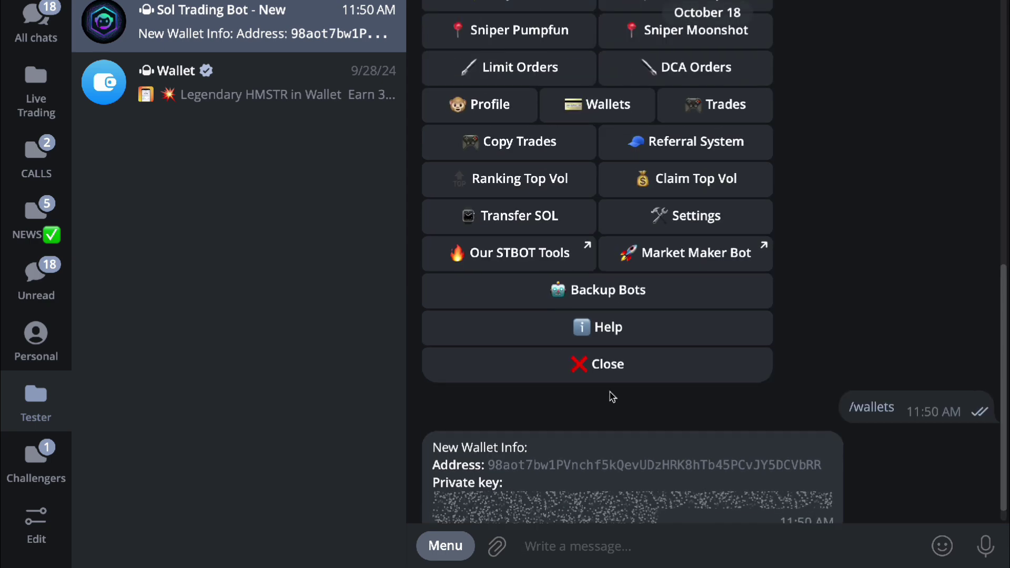
scroll(612, 394, "up", 6)
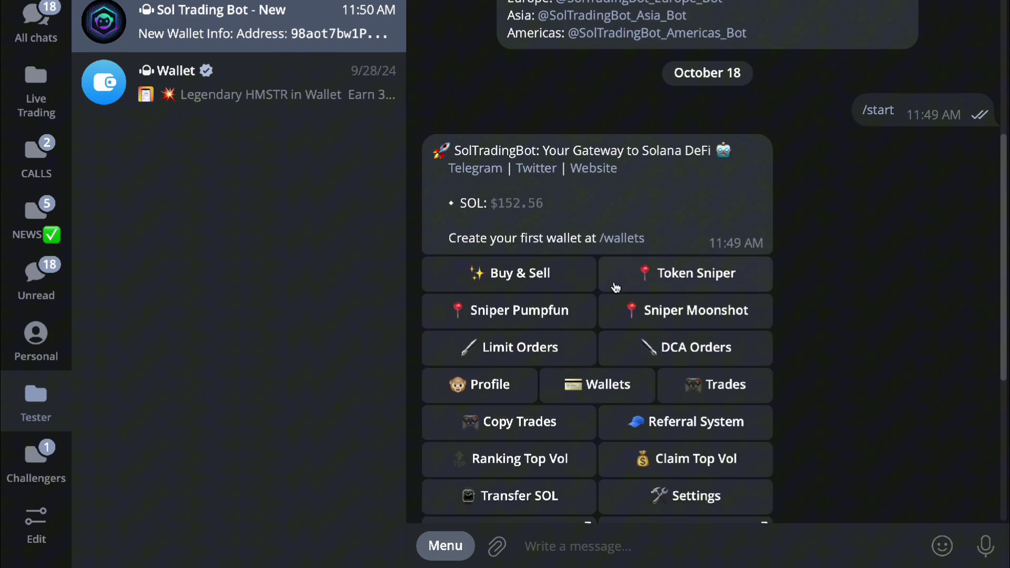
scroll(615, 287, "down", 1)
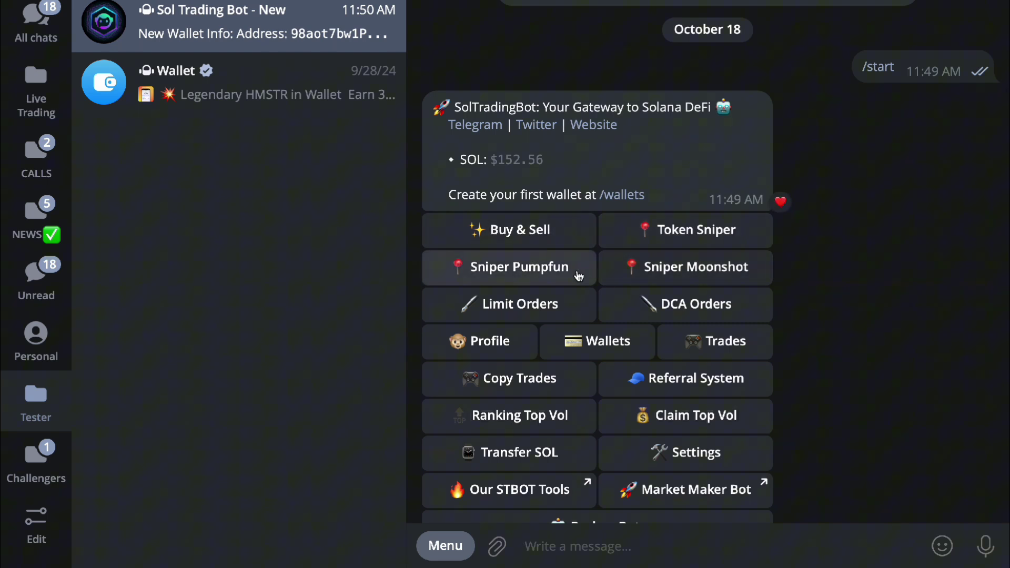
scroll(646, 276, "down", 2)
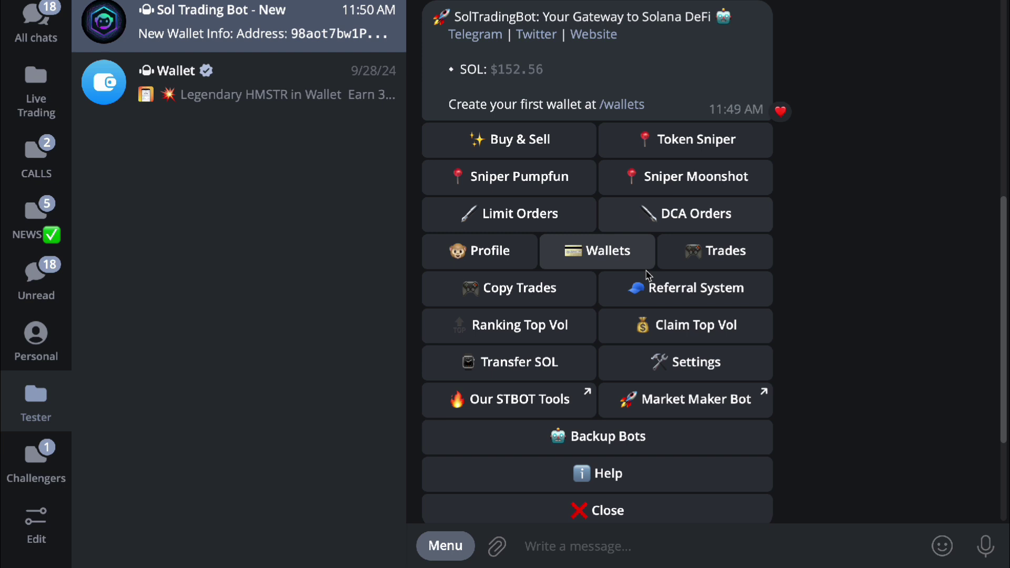
scroll(646, 276, "up", 2)
scroll(621, 281, "up", 1)
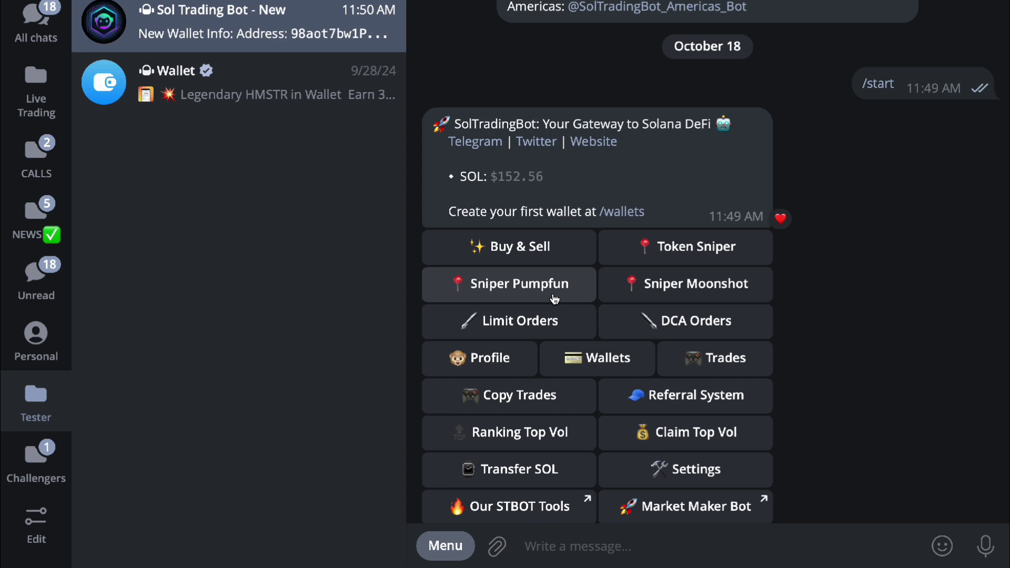
scroll(555, 299, "down", 1)
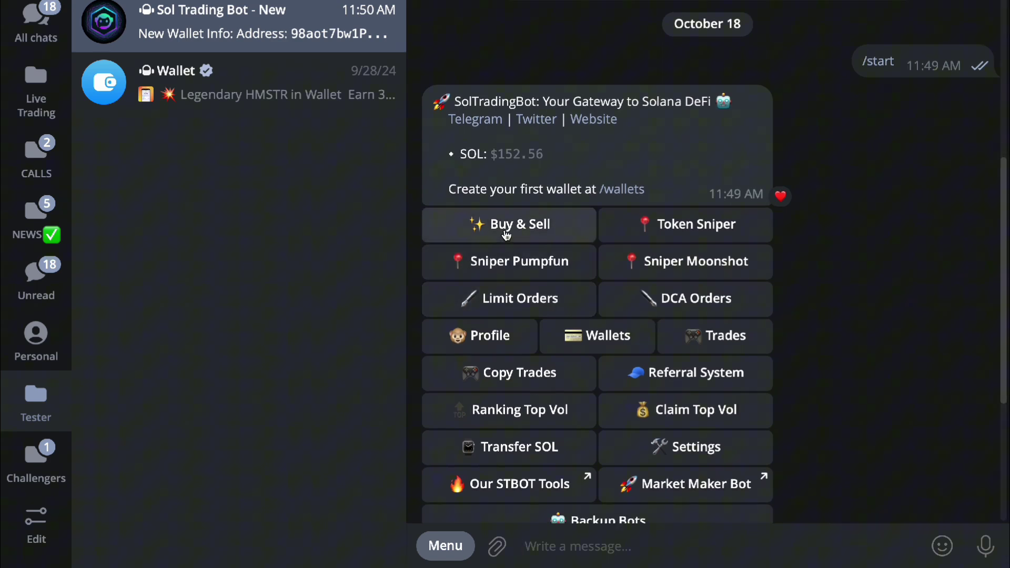
left_click(545, 238)
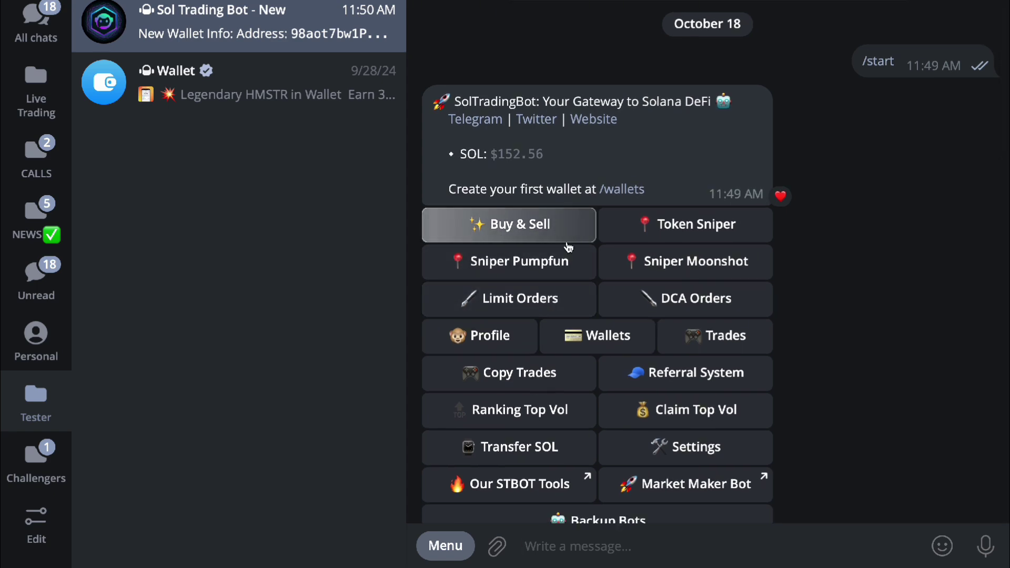
scroll(645, 295, "down", 5)
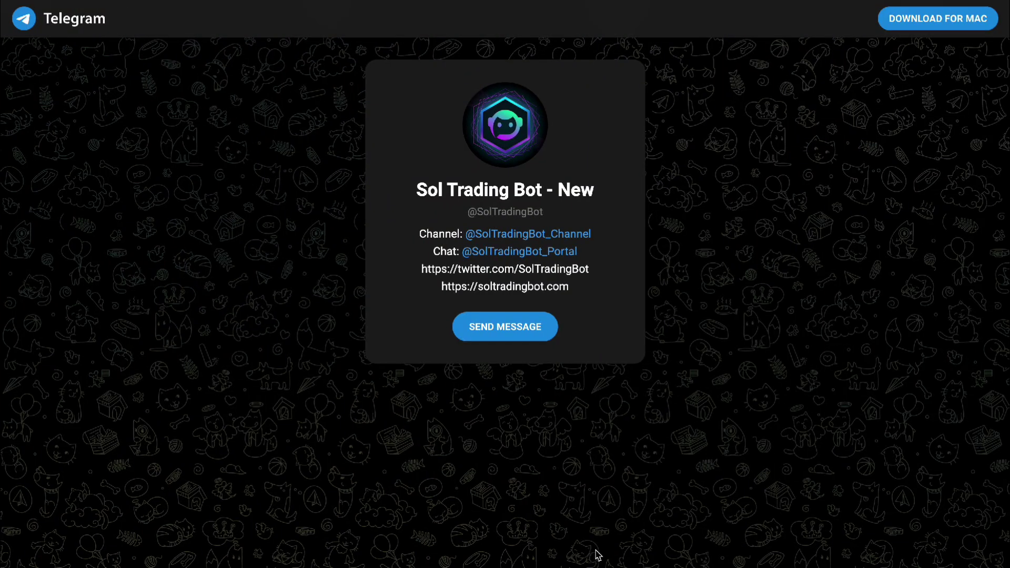
Step: Switch to the browser, open pump.fun in a new tab and dismiss its How it works introduction
key("ctrl+t")
type("pu")
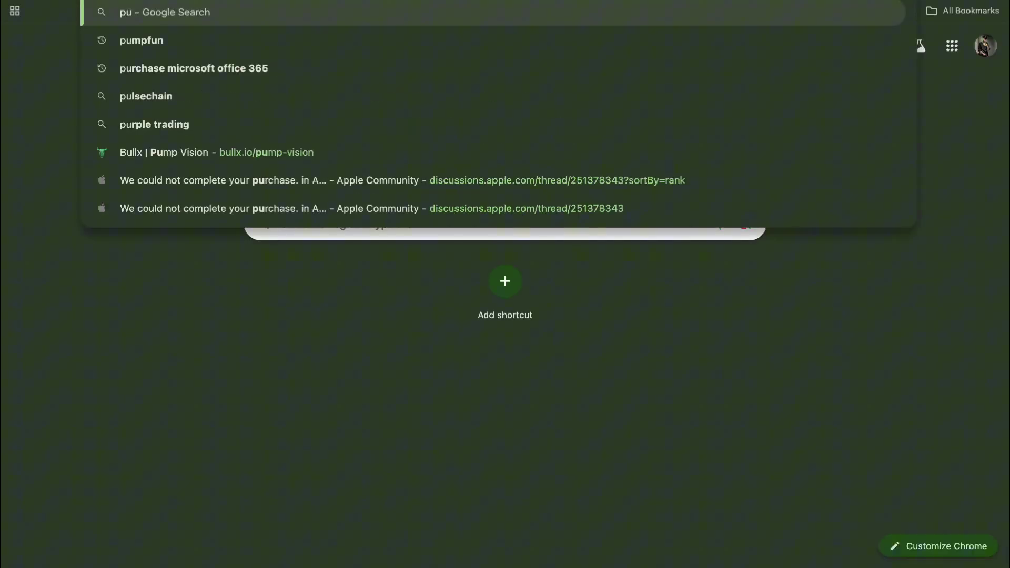
type("mp.fy")
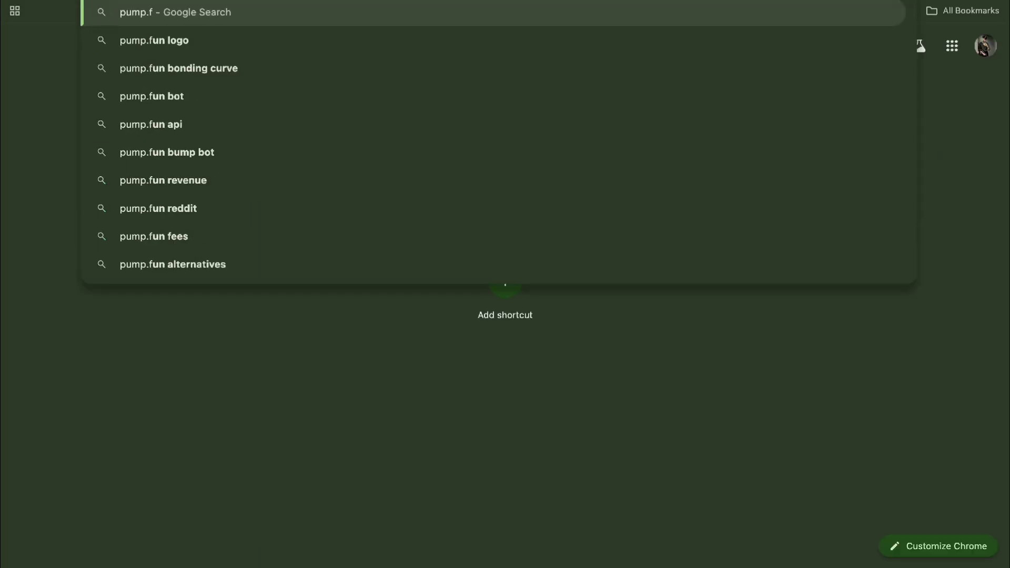
key("Return")
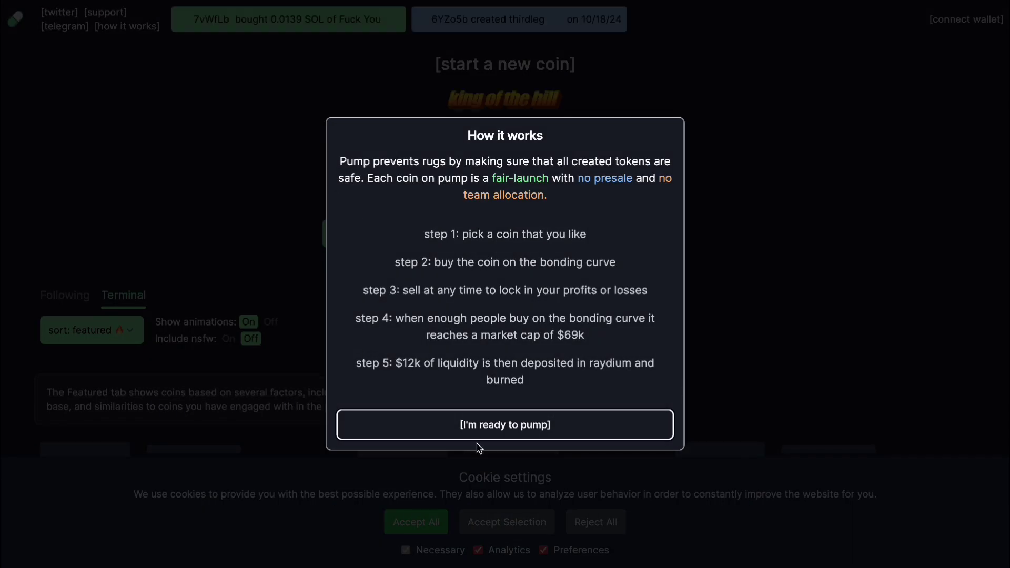
left_click(489, 424)
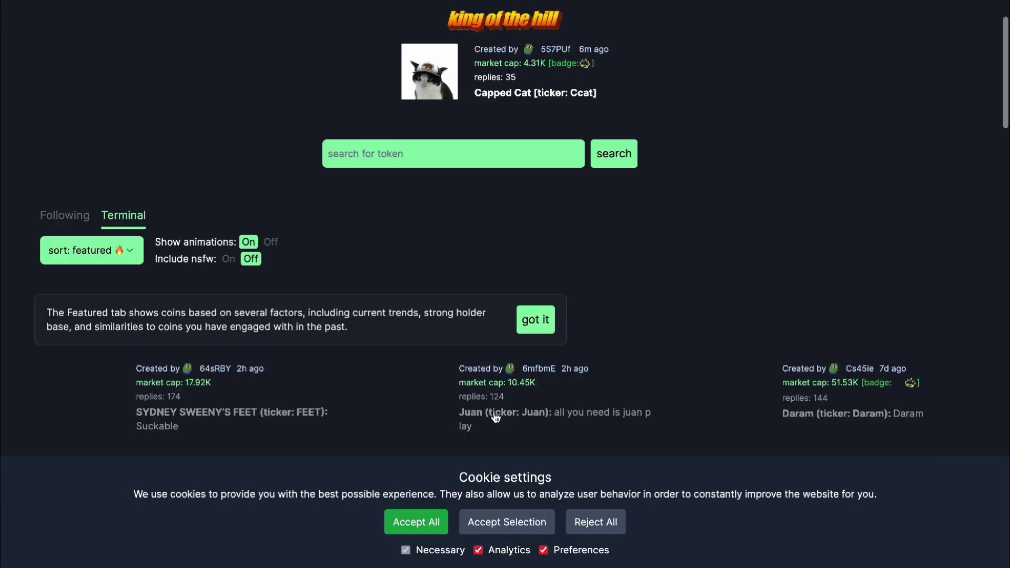
Step: Open the Juan coin's page from the featured coins and copy its contract address
scroll(494, 413, "down", 5)
left_click(520, 161)
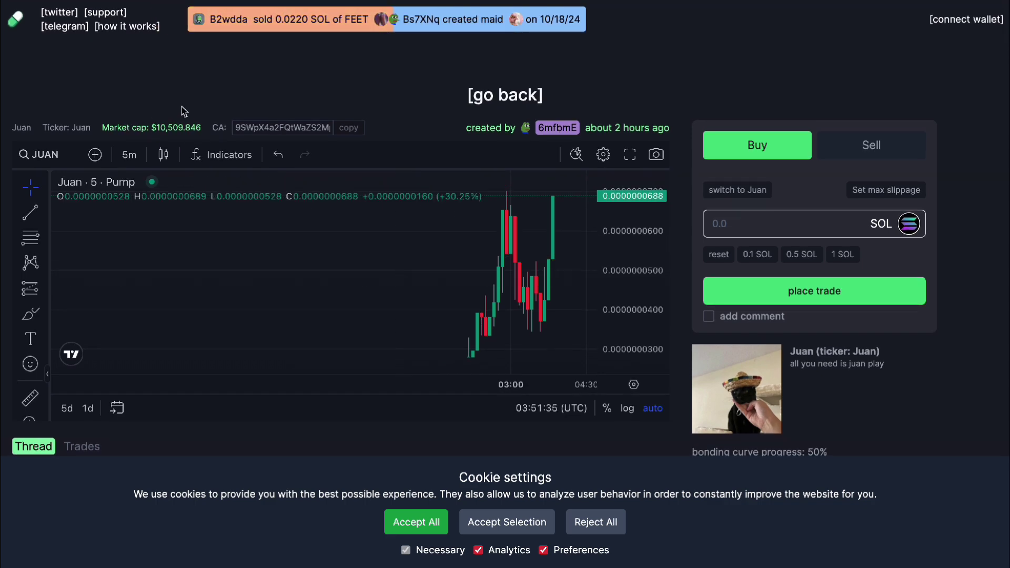
scroll(183, 111, "down", 2)
scroll(183, 111, "down", 2)
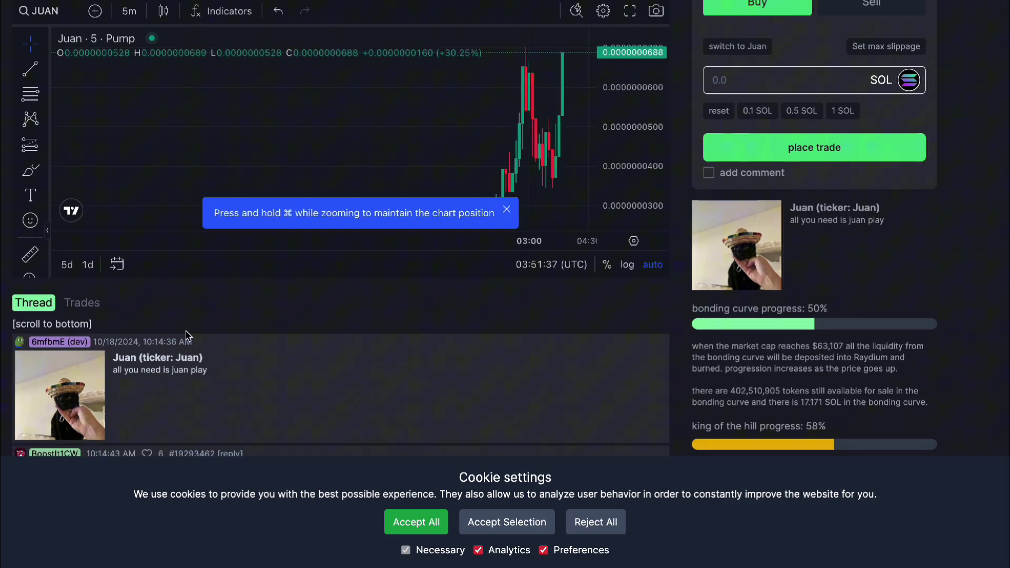
scroll(189, 337, "up", 3)
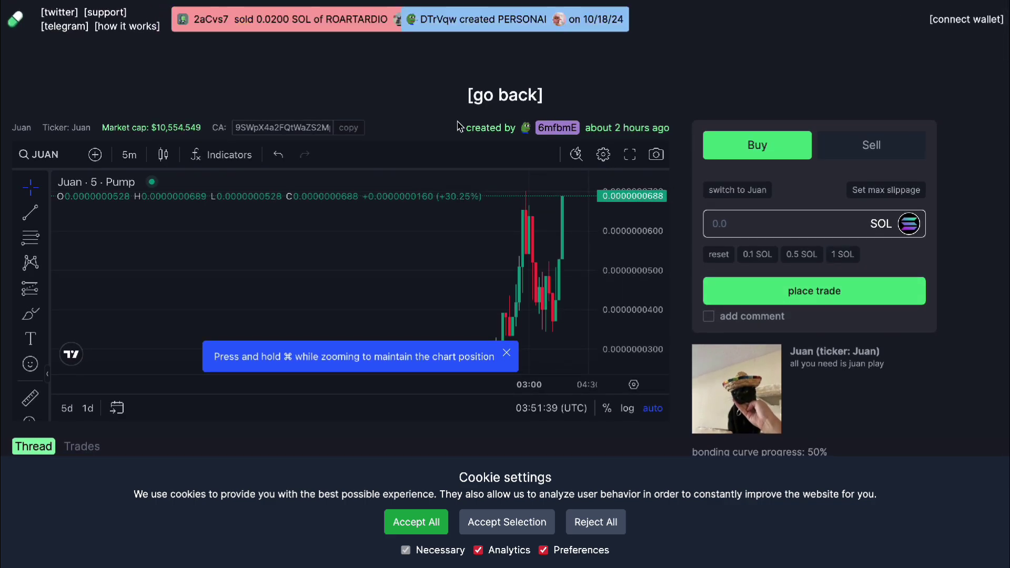
left_click(343, 130)
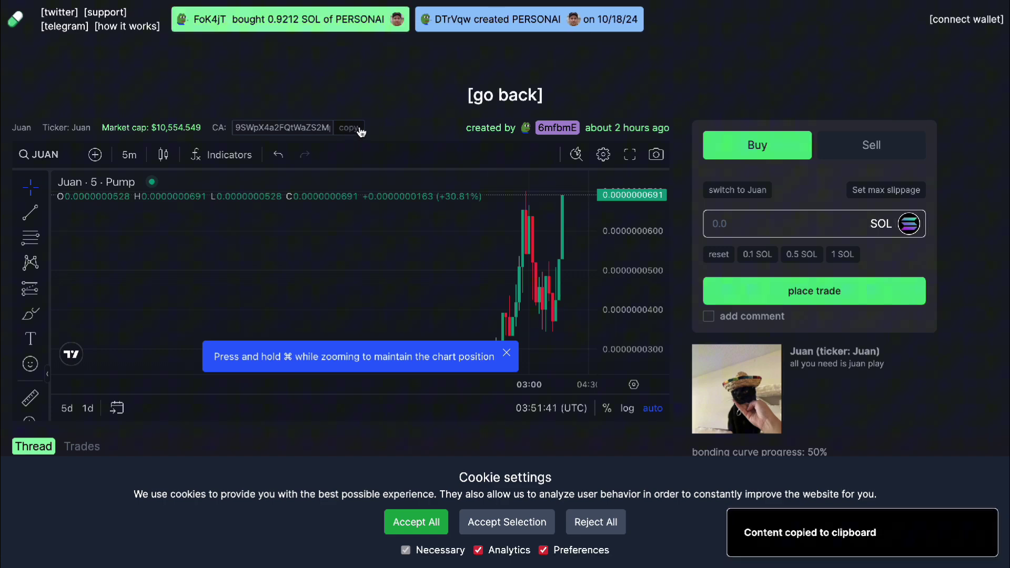
Step: Return to the Sol Trading Bot chat in Telegram and send the copied Juan token contract address
key("ctrl+Left")
left_click(699, 548)
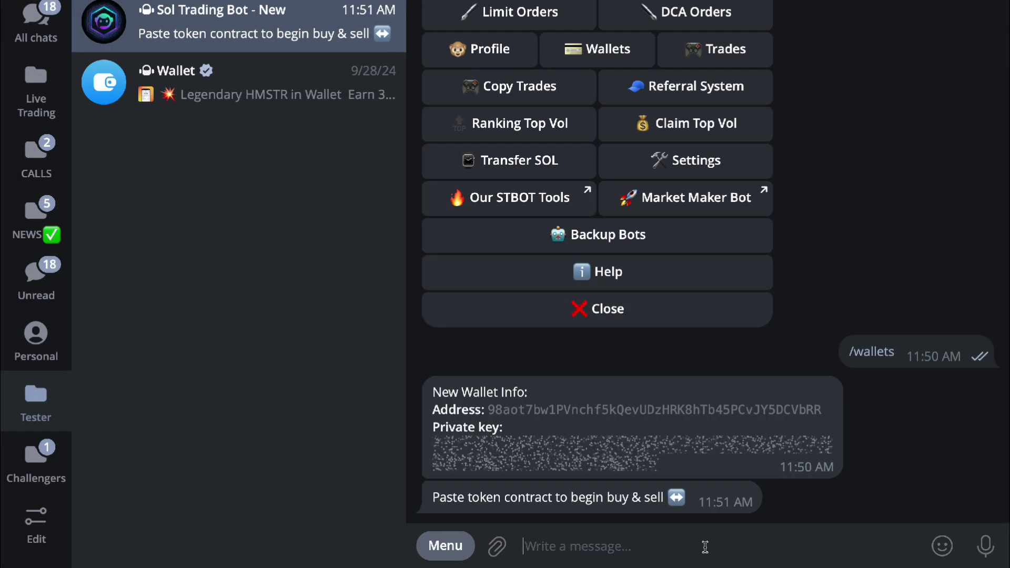
key("super+v")
key("Return")
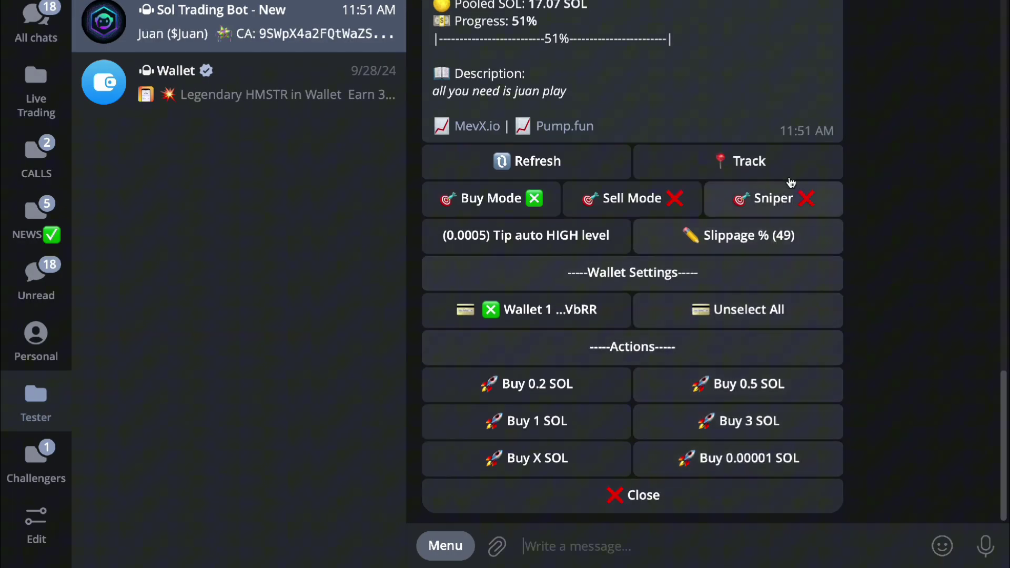
Step: Examine the Juan token's details and the buy, sell, sniper, tip and slippage options in the bot's reply
scroll(788, 402, "up", 5)
scroll(788, 402, "down", 1)
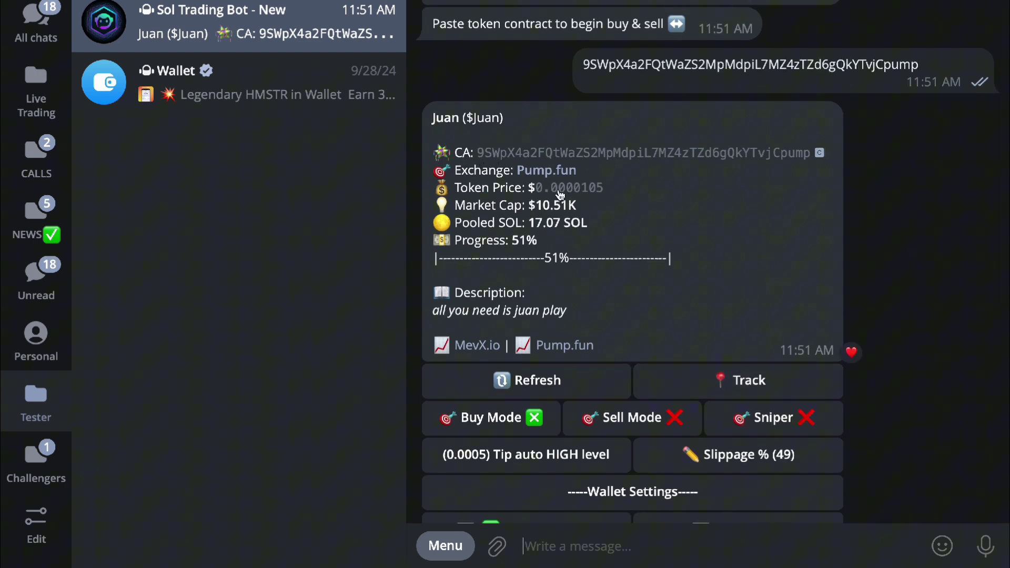
scroll(659, 215, "down", 1)
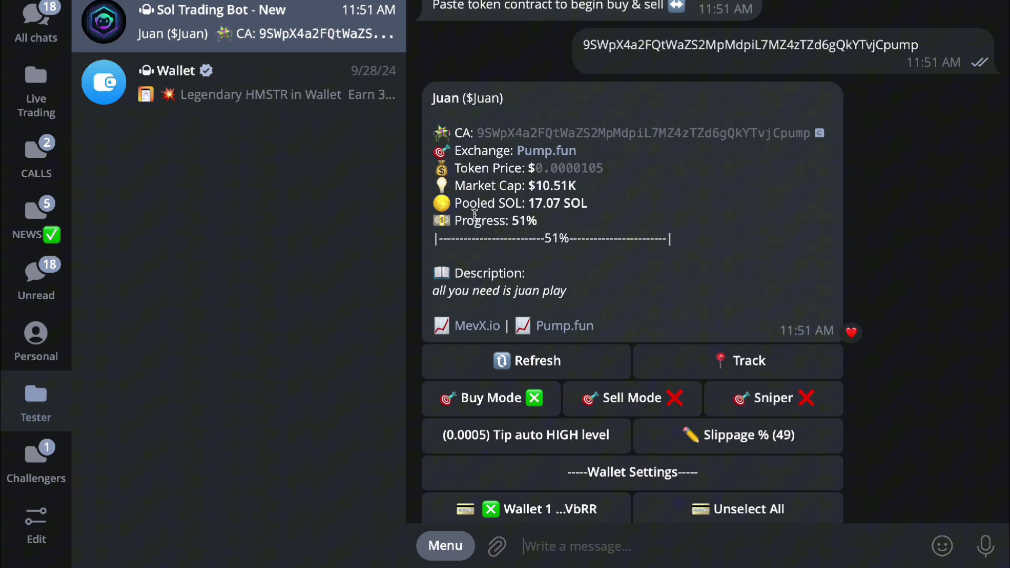
scroll(479, 213, "down", 2)
scroll(481, 217, "down", 2)
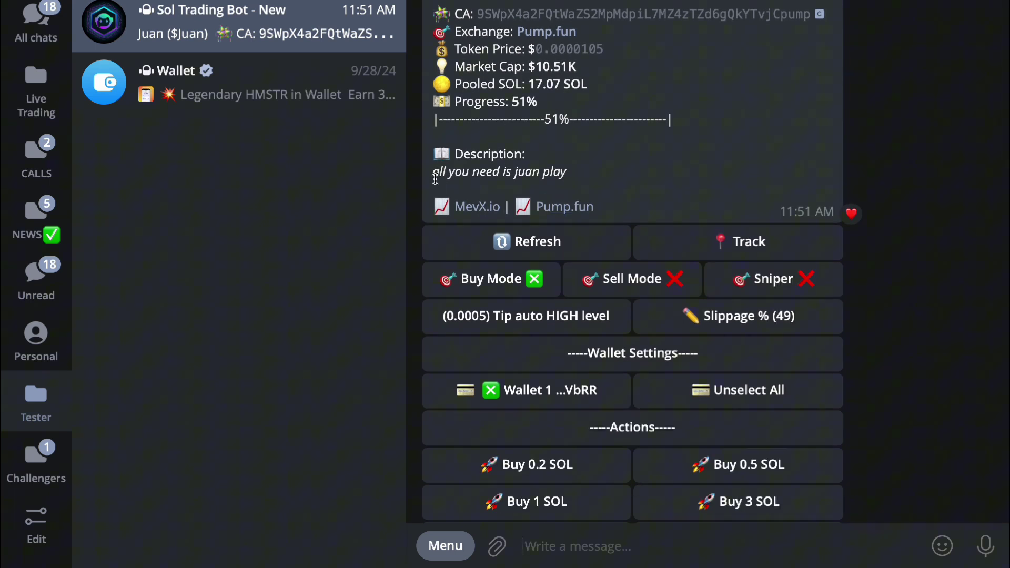
scroll(526, 179, "down", 1)
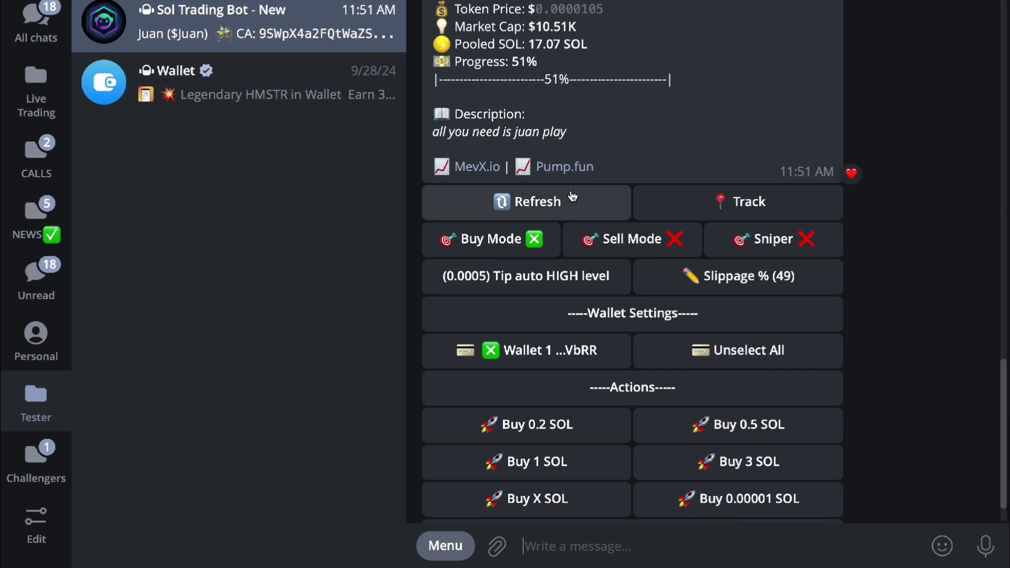
scroll(570, 226, "down", 1)
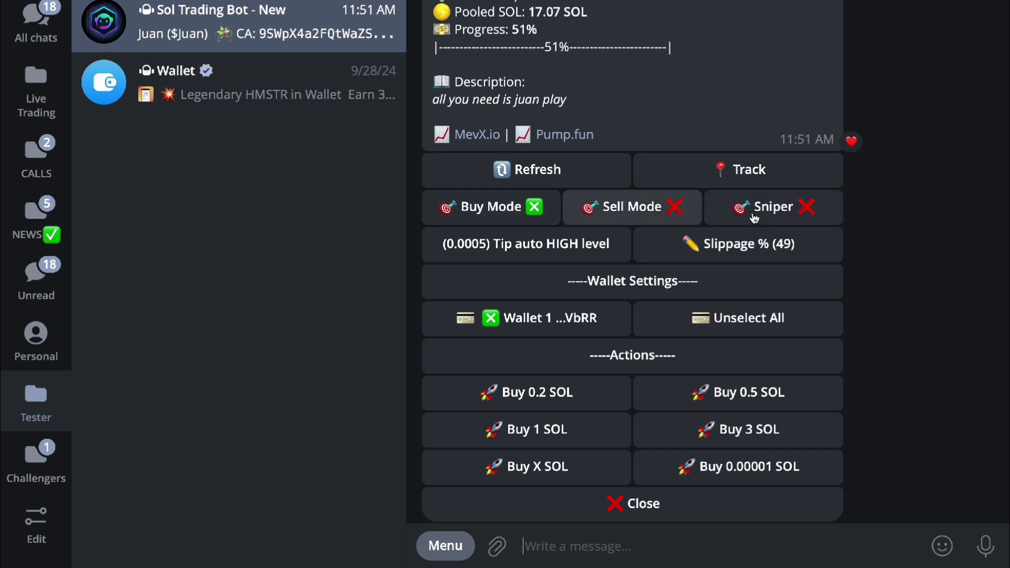
left_click(659, 216)
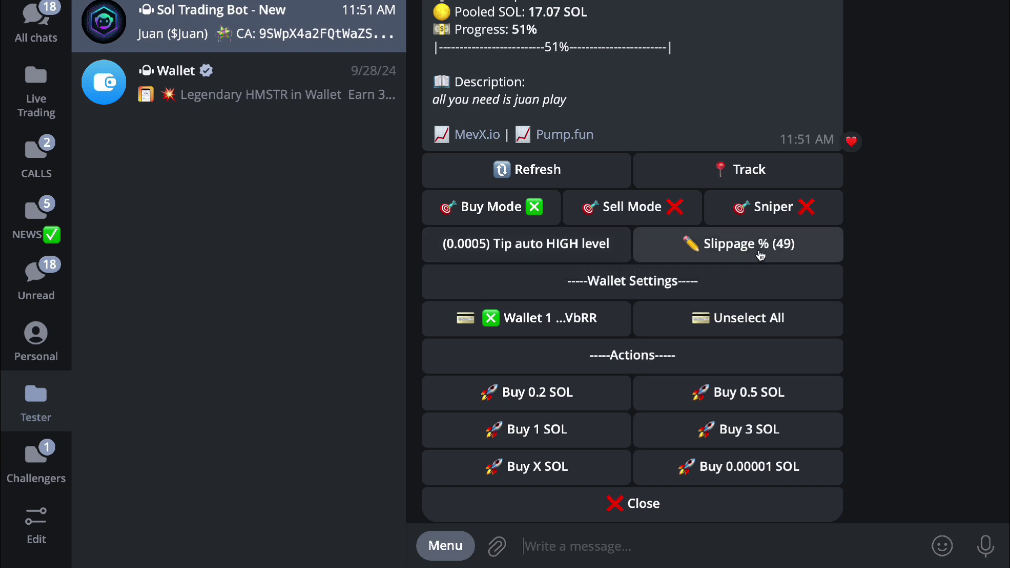
Step: Start a custom-amount SOL buy for the Juan token and dismiss the reply to the bot's amount request
scroll(759, 260, "down", 1)
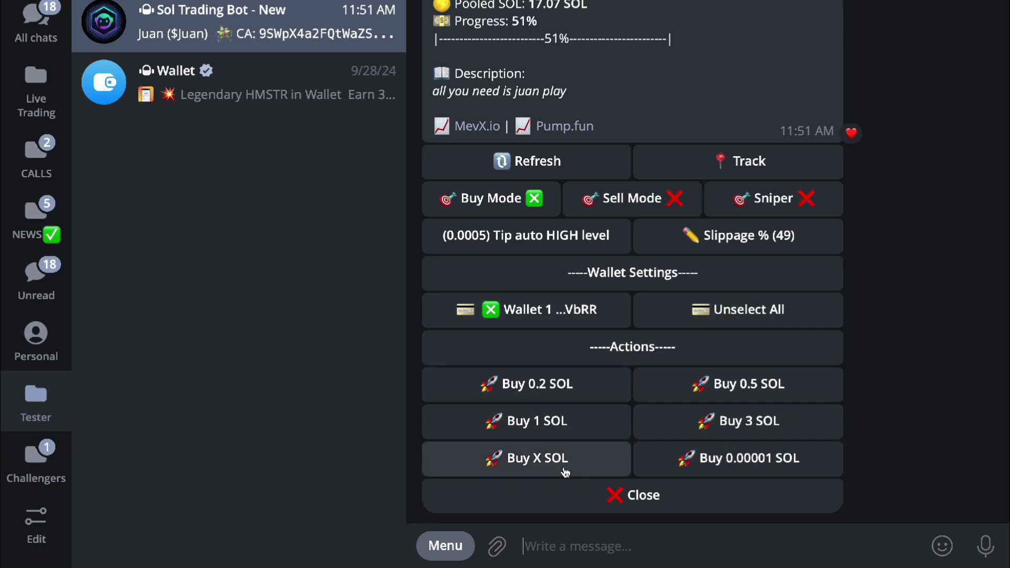
left_click(540, 467)
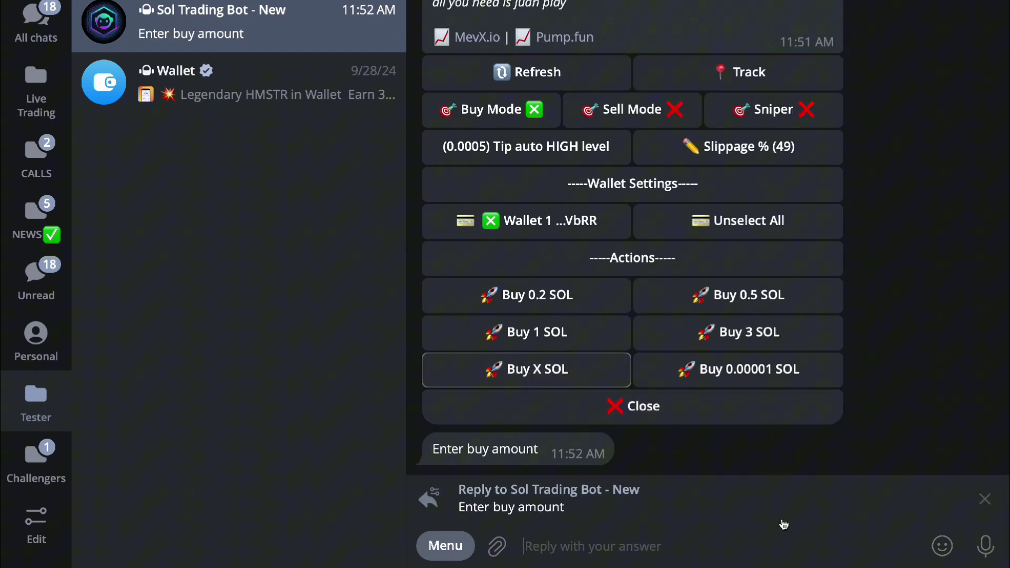
left_click(973, 504)
Step: View the Juan token's options in Sell Mode and Sniper mode, and close its trading message
scroll(752, 474, "up", 3)
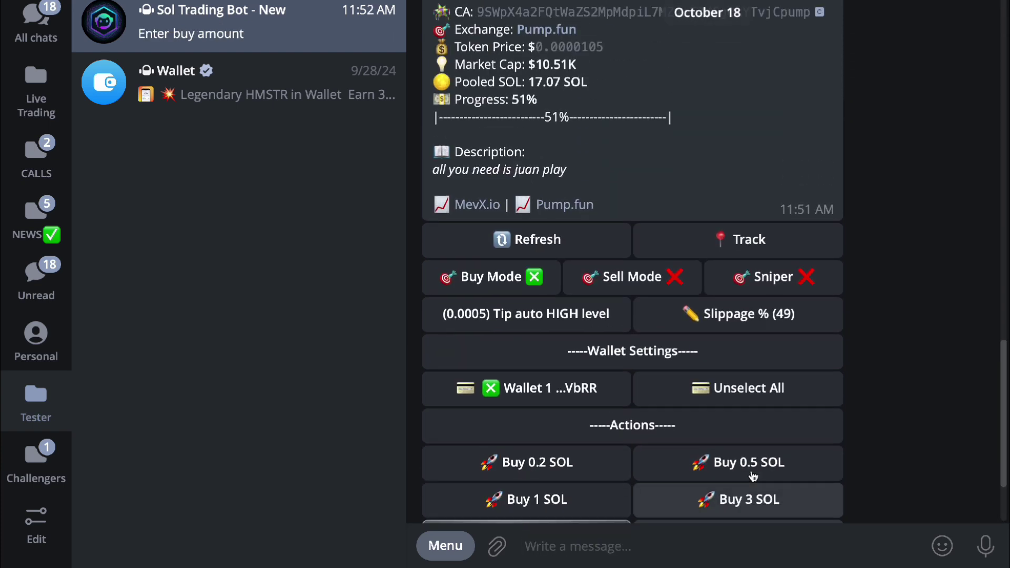
left_click(614, 294)
left_click(736, 279)
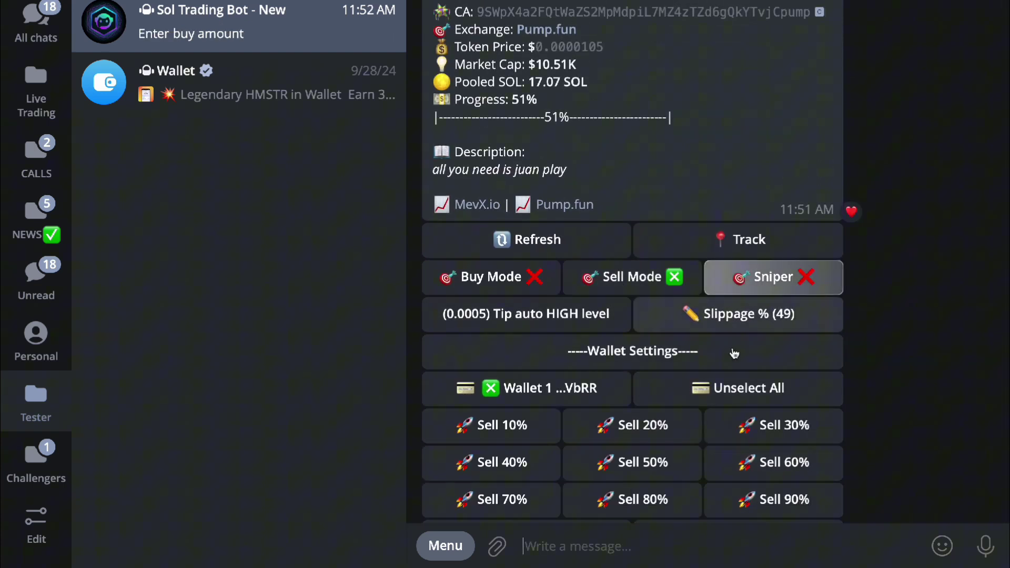
scroll(734, 356, "up", 5)
scroll(705, 368, "down", 5)
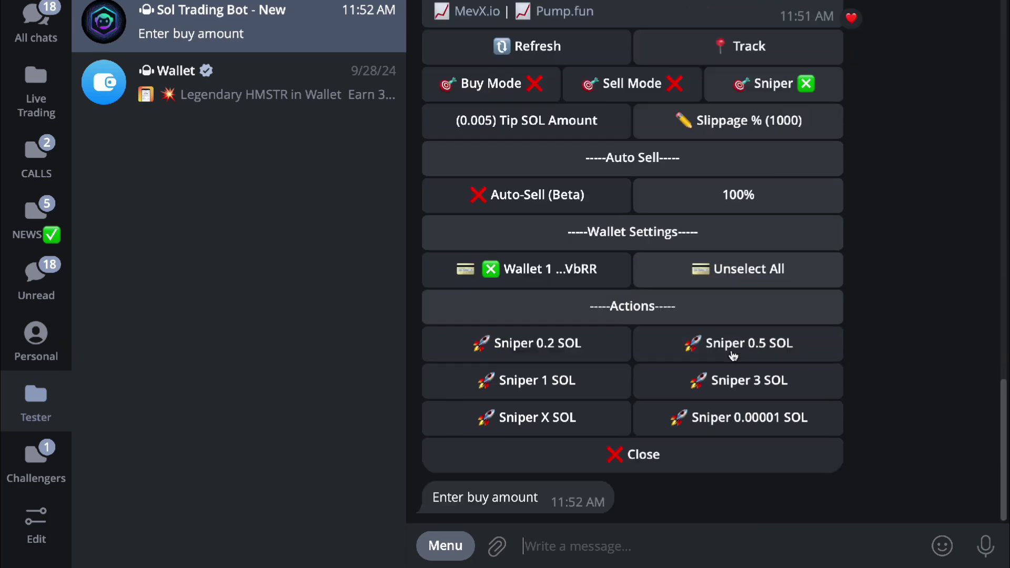
left_click(665, 463)
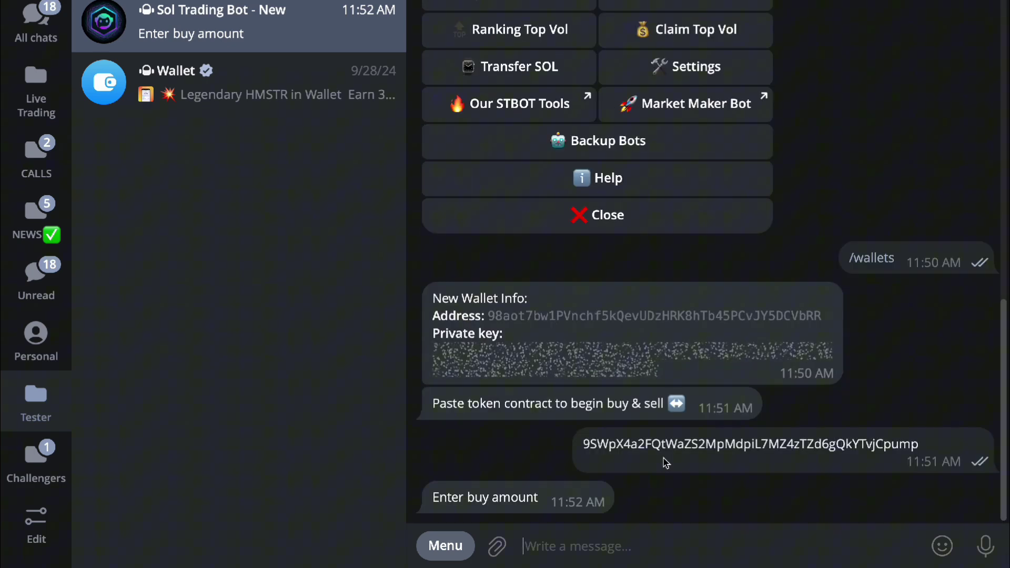
Step: Examine the bot's main menu entries, from limit and DCA orders to copy trades, referrals and settings
scroll(665, 463, "up", 5)
scroll(665, 463, "up", 1)
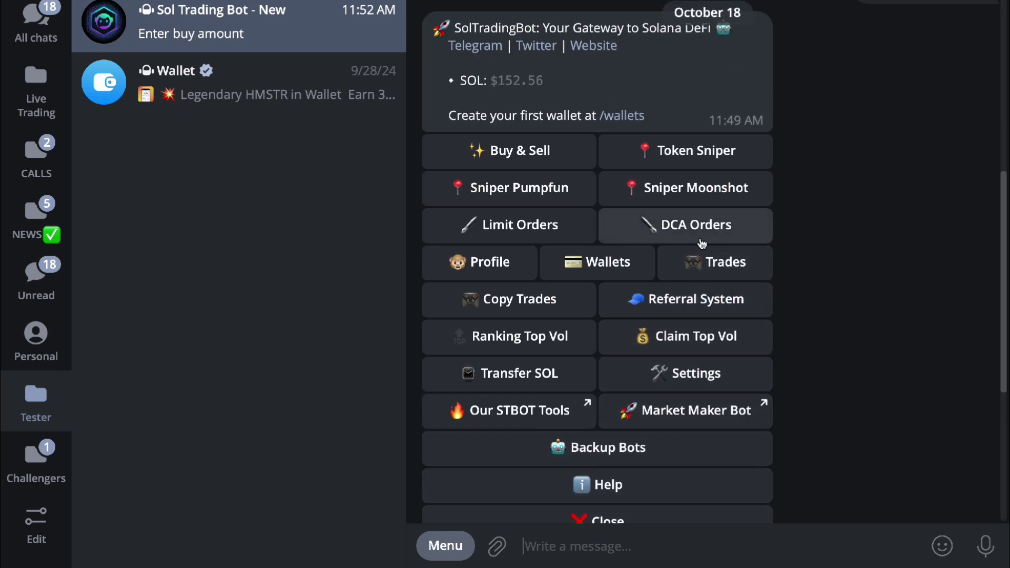
double_click(551, 242)
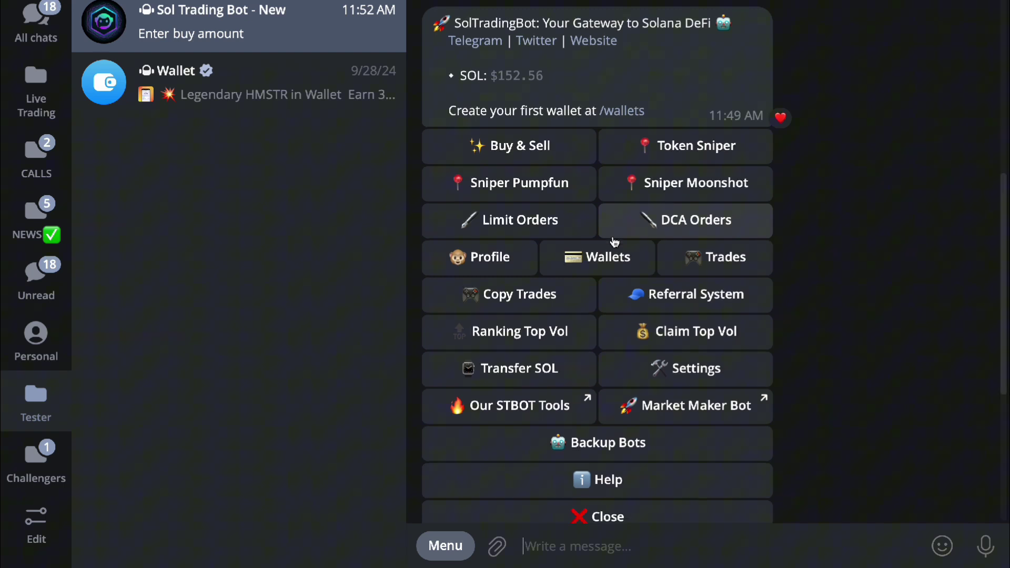
scroll(615, 242, "down", 1)
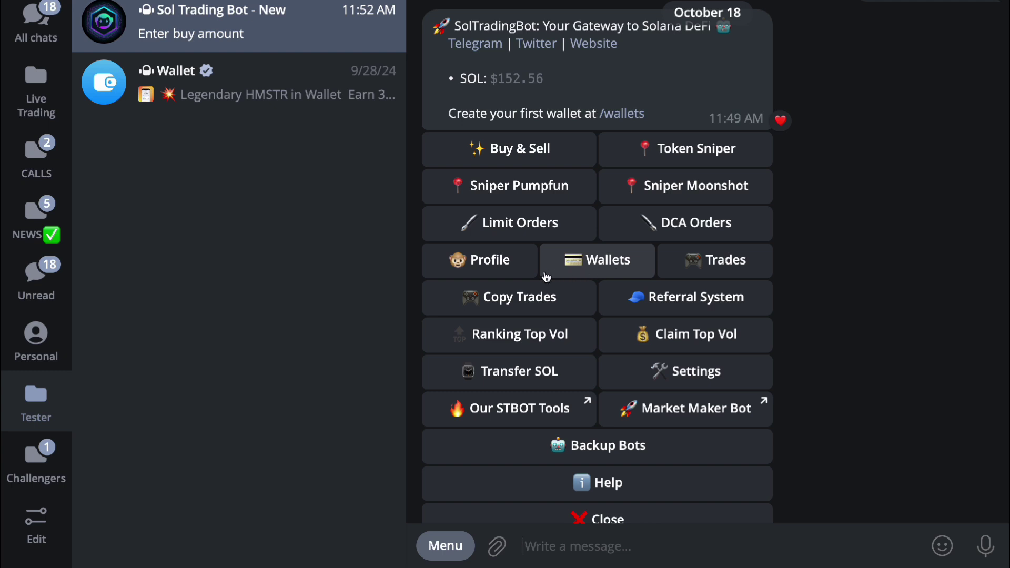
scroll(509, 272, "down", 2)
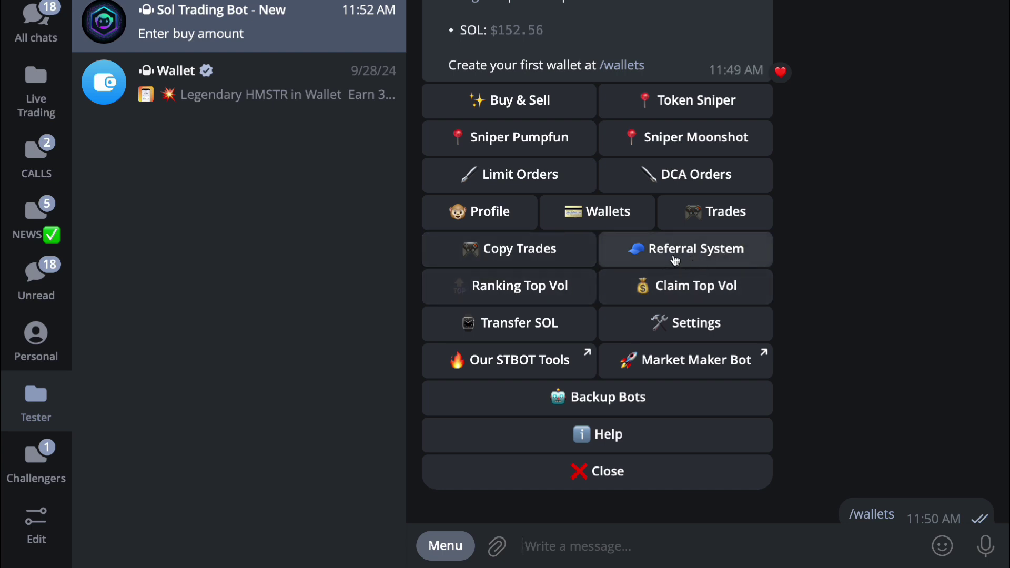
scroll(676, 260, "down", 1)
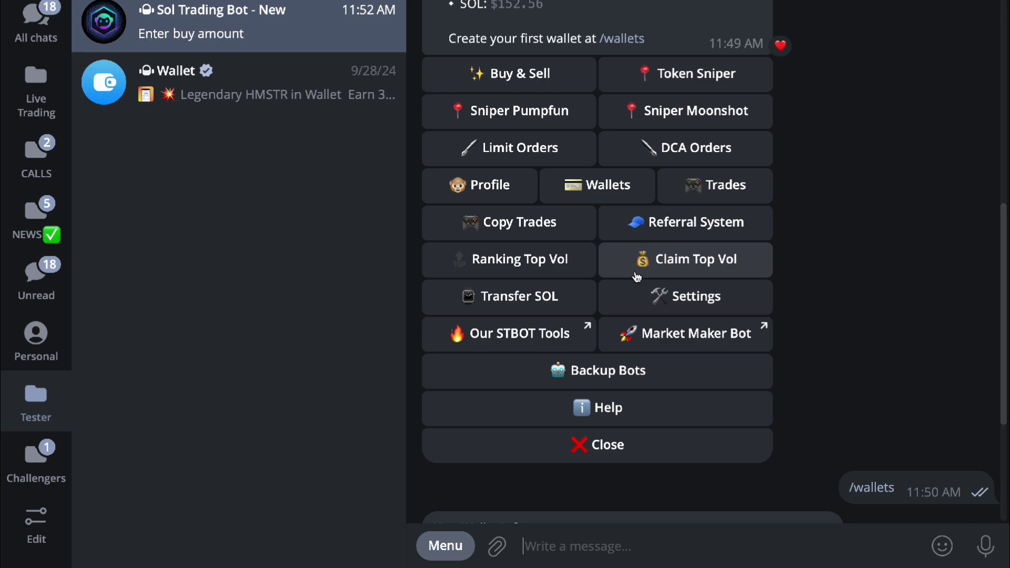
Step: Request the Ranking Top Vol list and the Claim Top Vol reward information and look through the replies
left_click(534, 274)
scroll(726, 393, "down", 15)
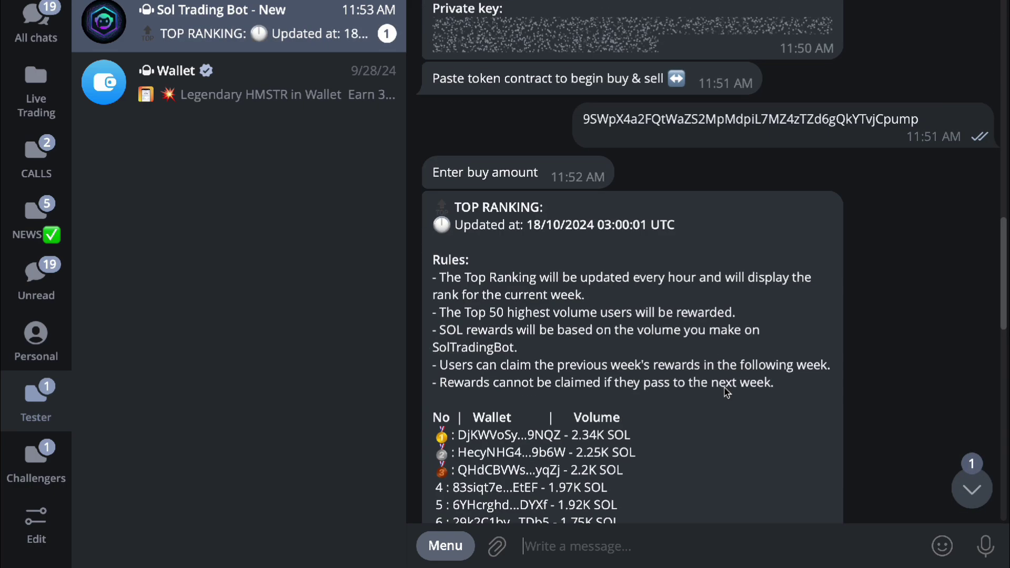
scroll(726, 393, "up", 15)
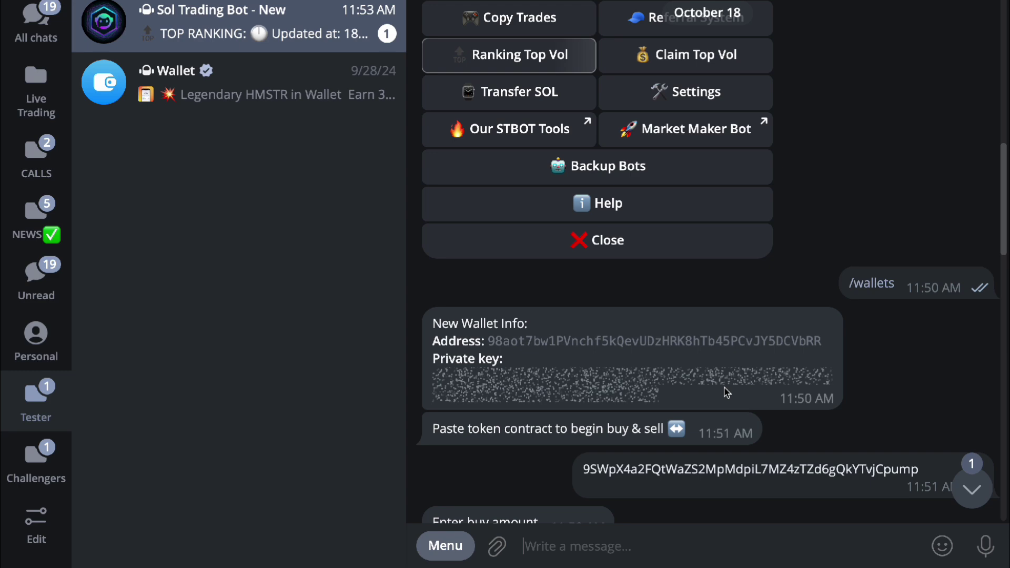
left_click(703, 225)
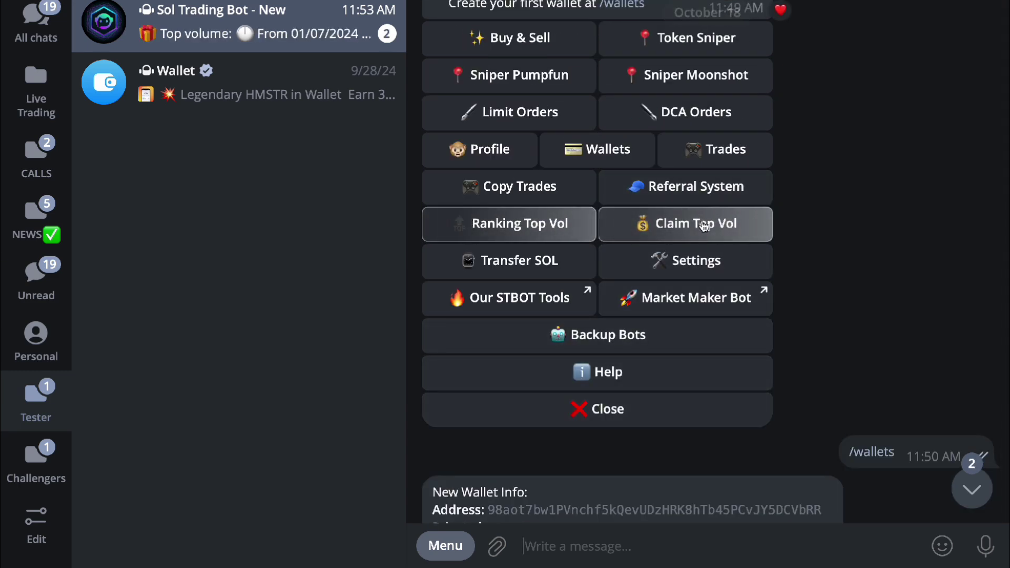
scroll(703, 226, "down", 15)
scroll(703, 225, "up", 11)
scroll(704, 225, "up", 5)
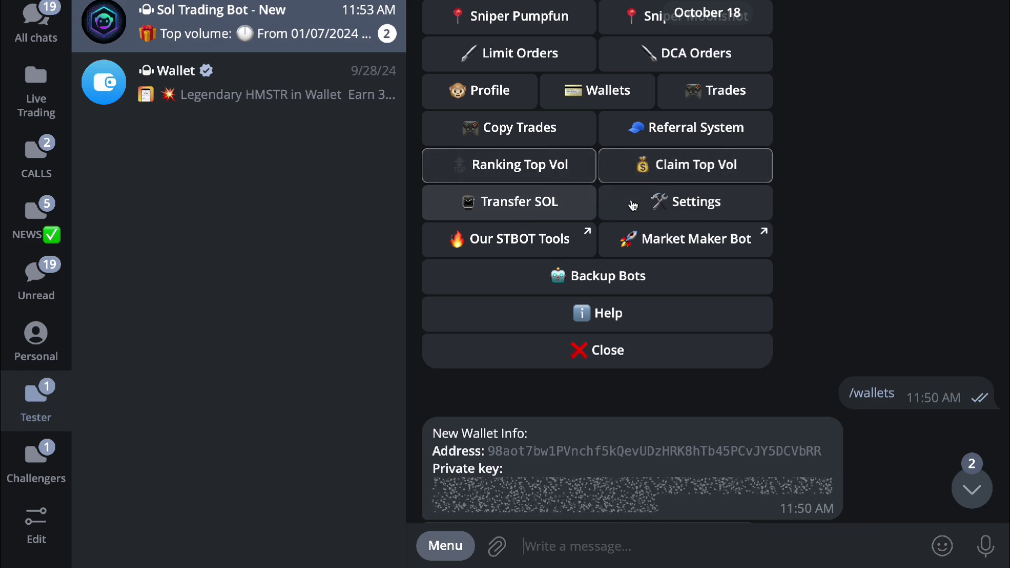
Step: Open the bot's settings from its main menu and read the auto buy, auto sell and turbo tip explanations
left_click(681, 201)
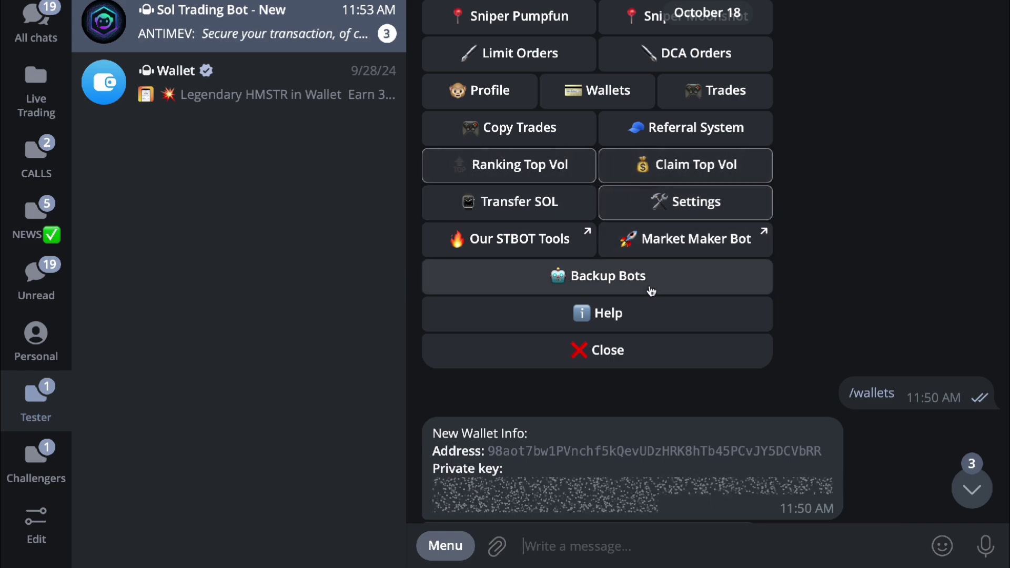
scroll(652, 291, "up", 5)
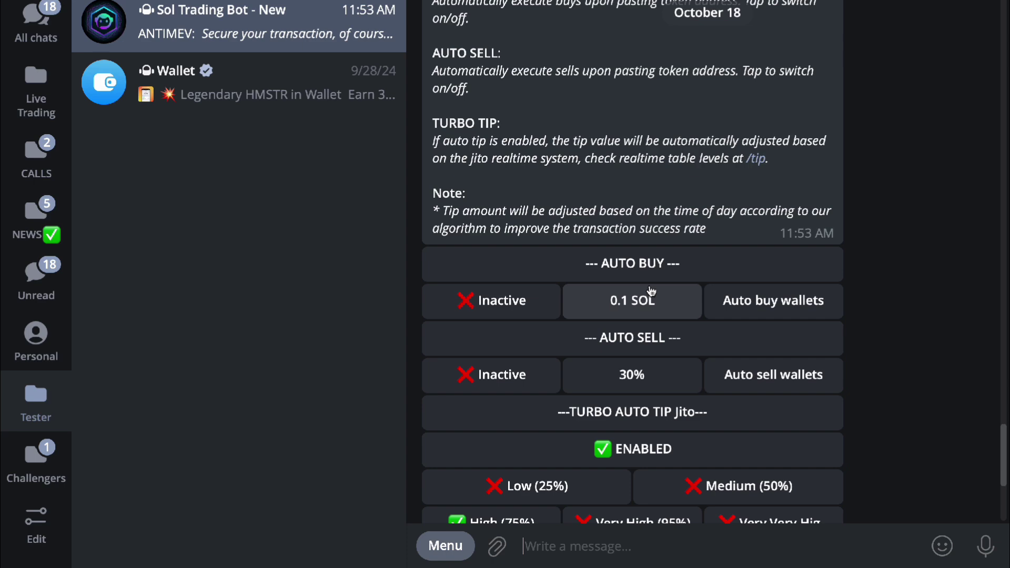
scroll(651, 291, "up", 3)
scroll(651, 288, "down", 4)
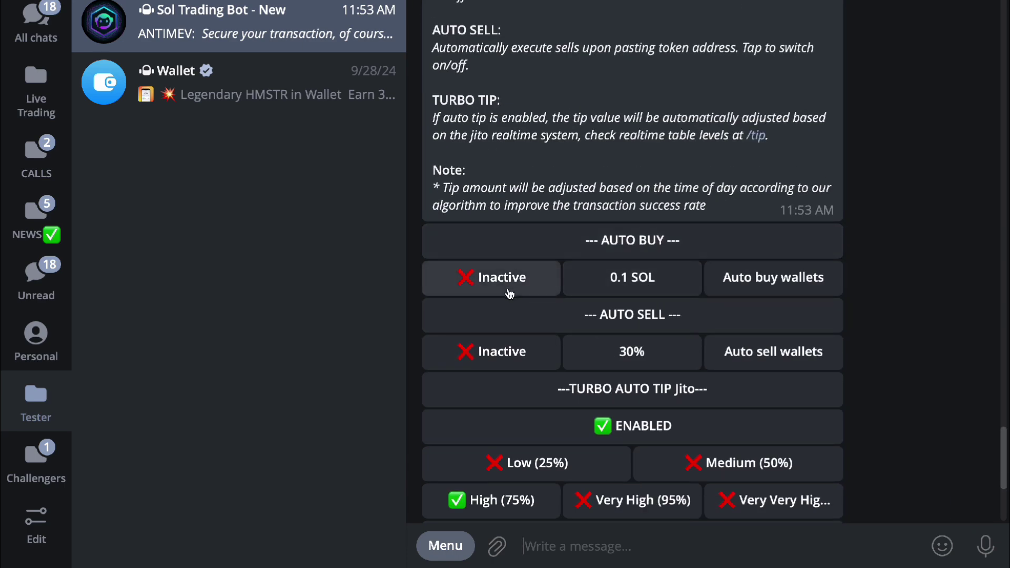
Step: Activate Auto Buy in the bot's settings and switch it back to inactive
scroll(780, 293, "down", 2)
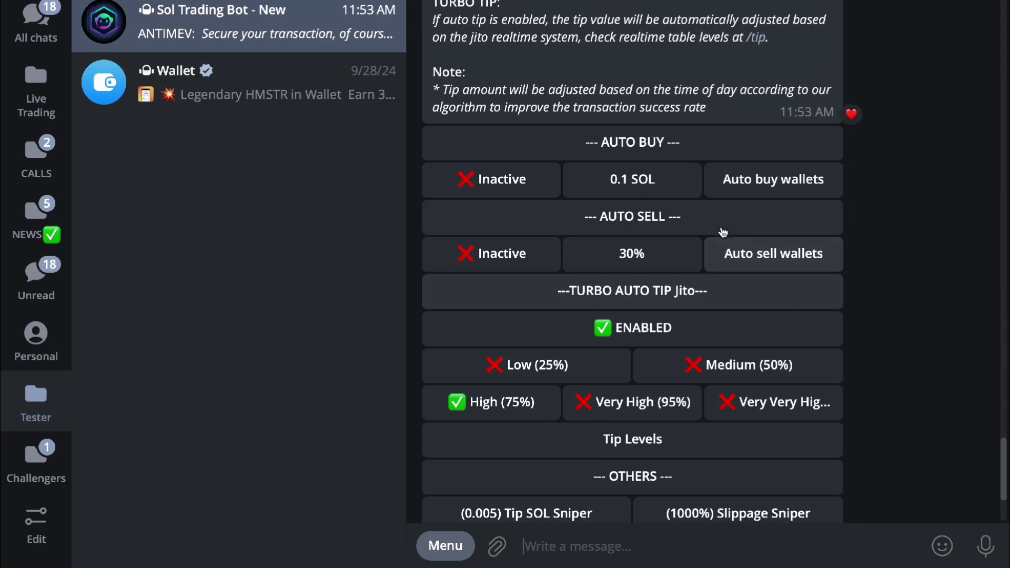
left_click(526, 187)
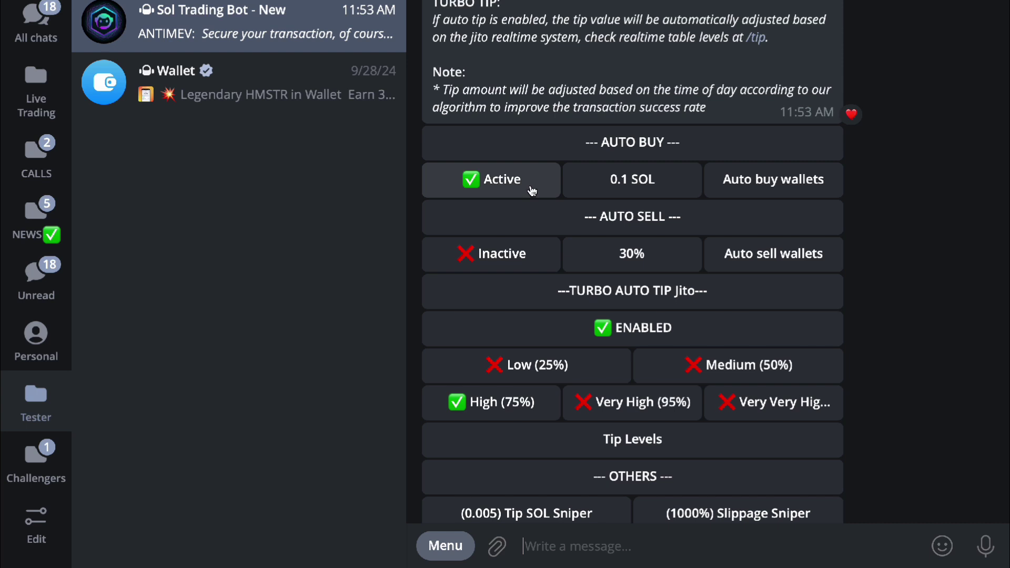
left_click(529, 188)
Step: Set the Turbo Auto Tip level to Medium (50%) and close the settings message
scroll(506, 275, "down", 3)
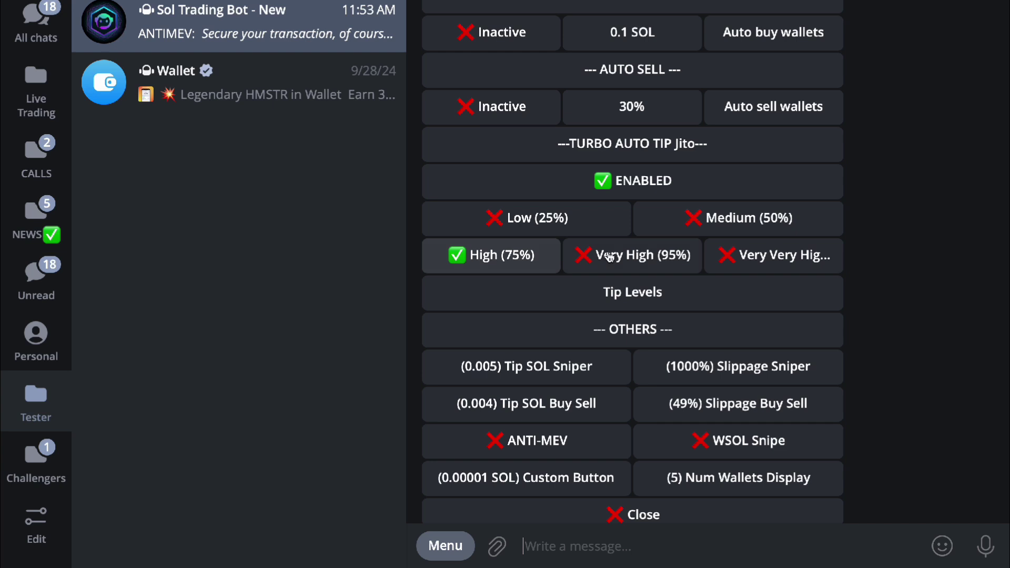
scroll(723, 270, "down", 1)
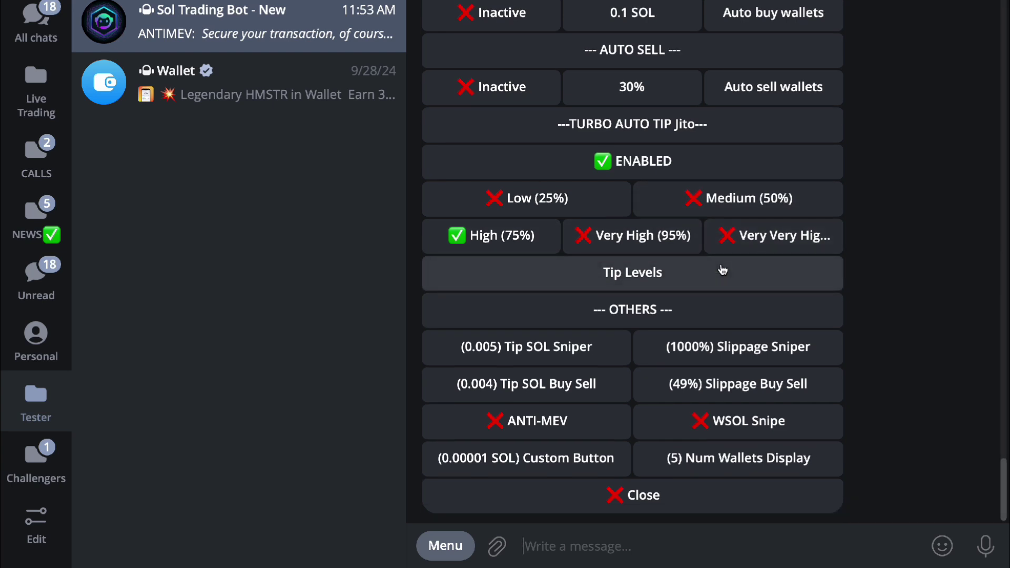
left_click(694, 213)
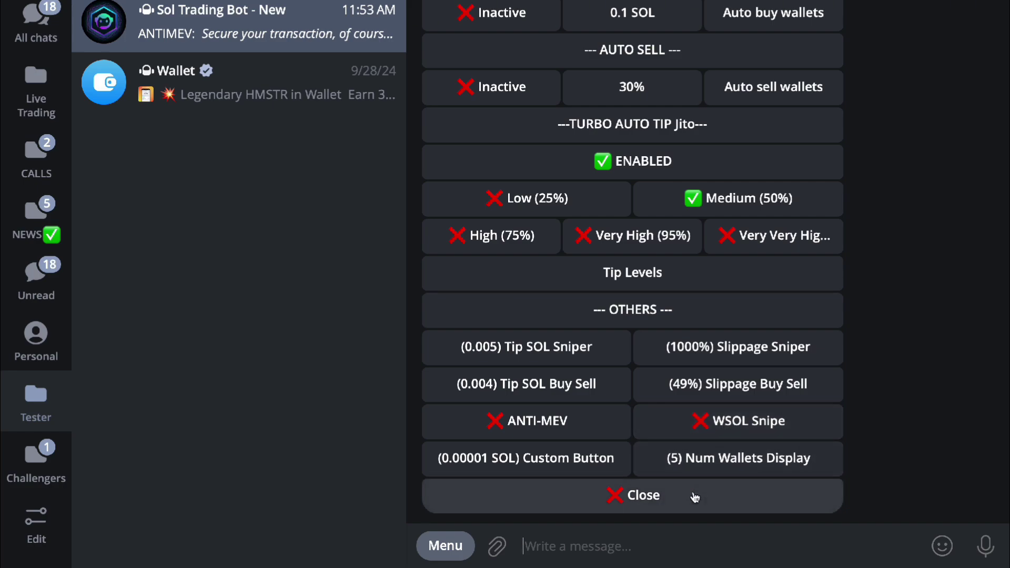
left_click(744, 448)
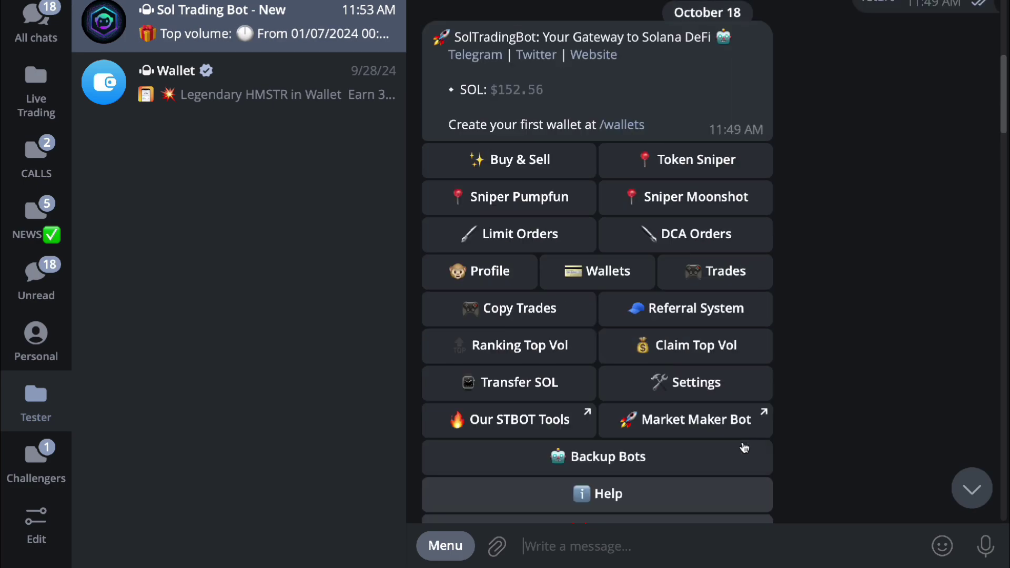
scroll(744, 447, "up", 5)
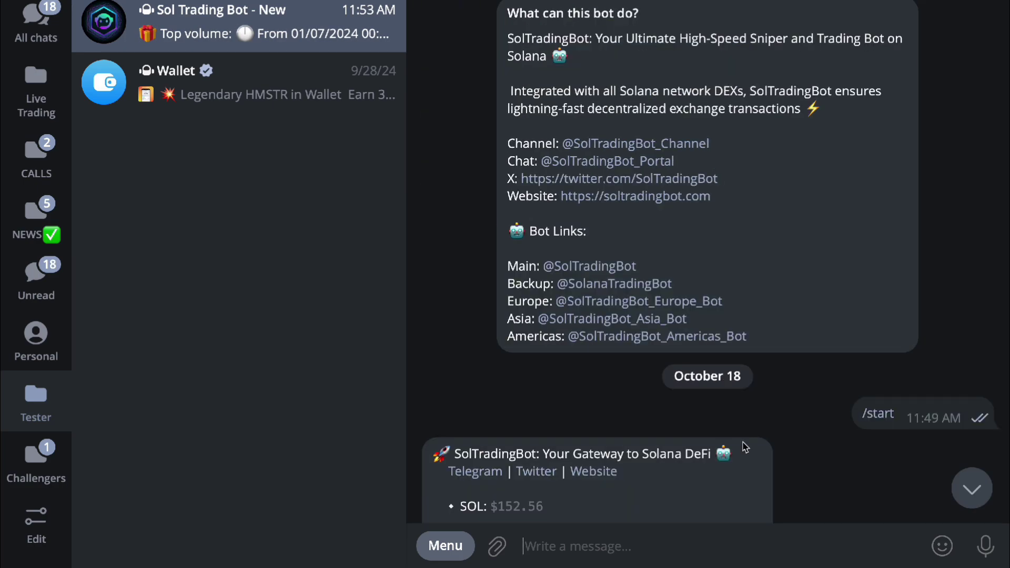